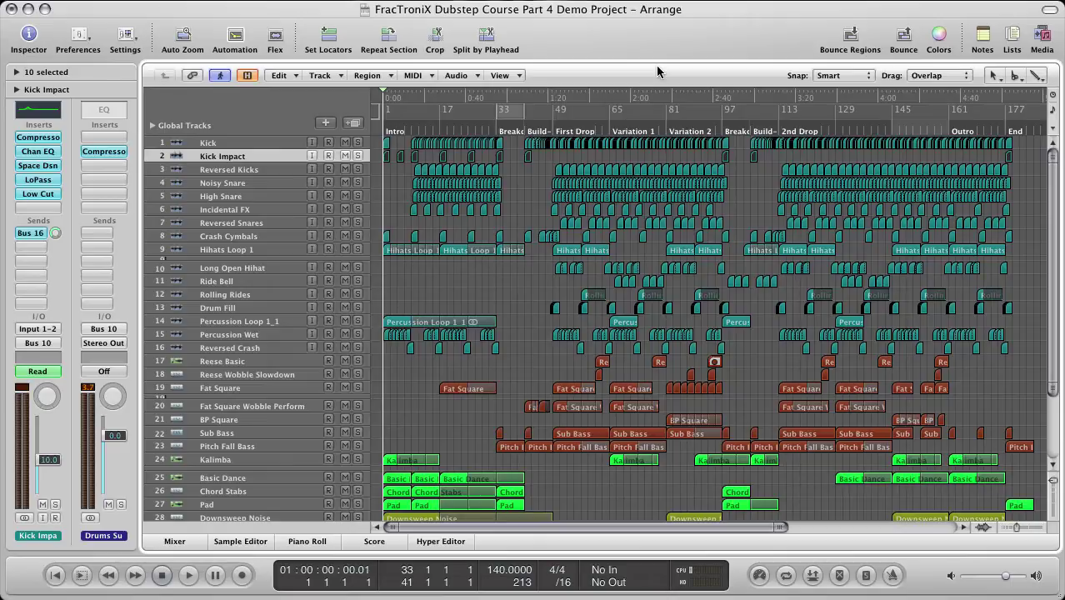
Fit more tracks in the arrangement view, play the project from the start for a mix check, and bring up the text notes
key(ctrl+Up)
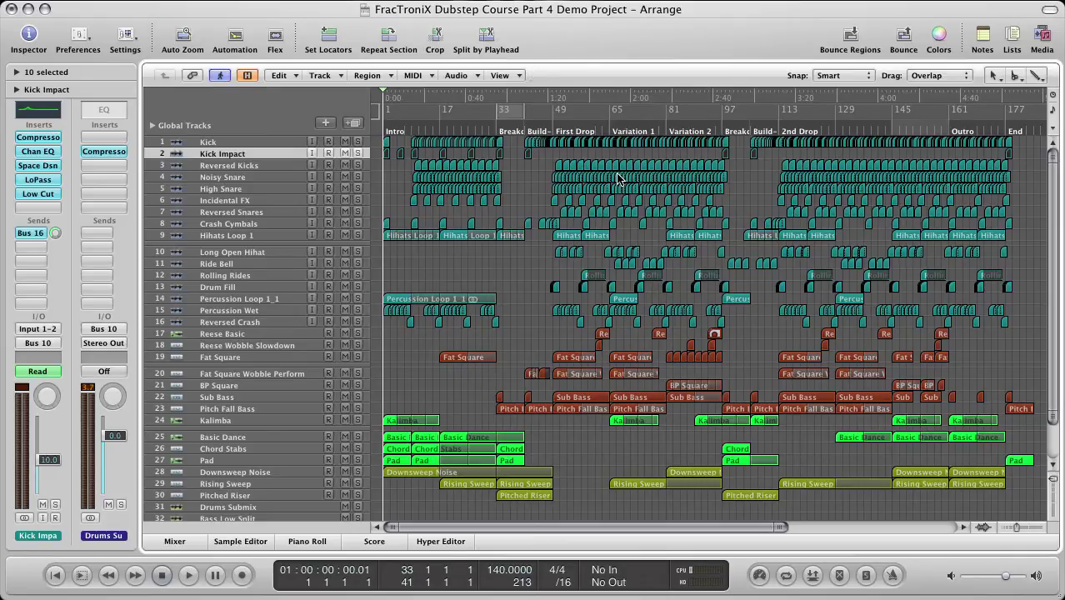
key(space)
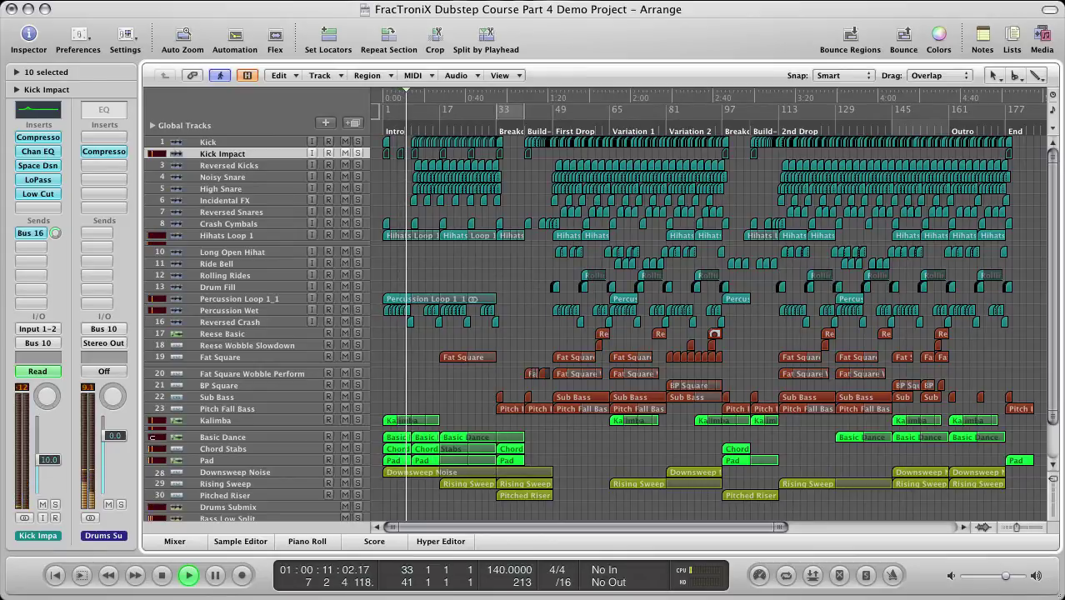
key(shift+d)
key(super+Tab)
drag(464, 81, 927, 234)
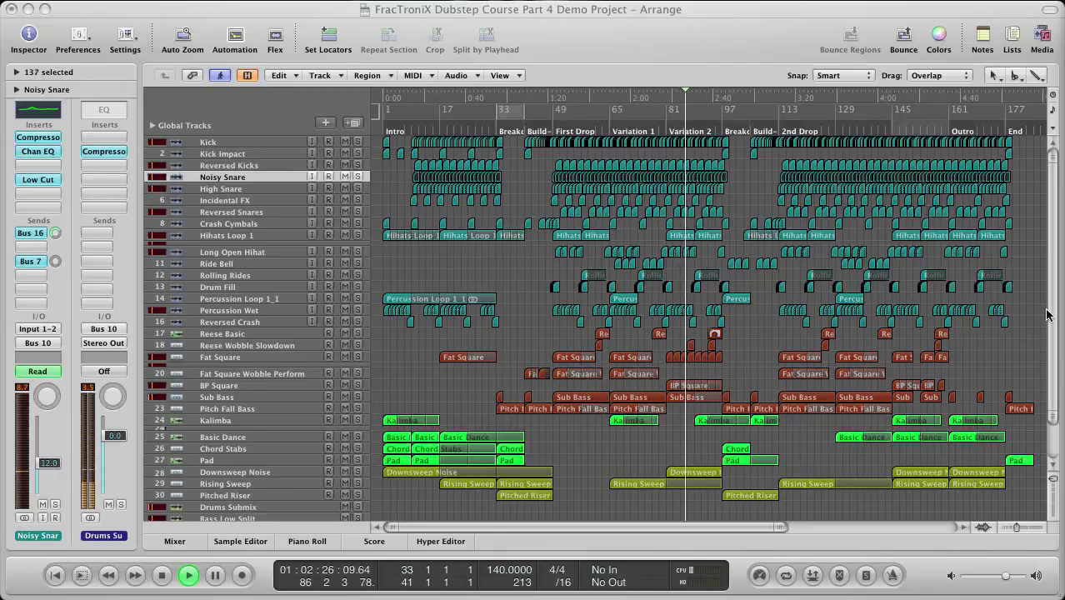
key(space)
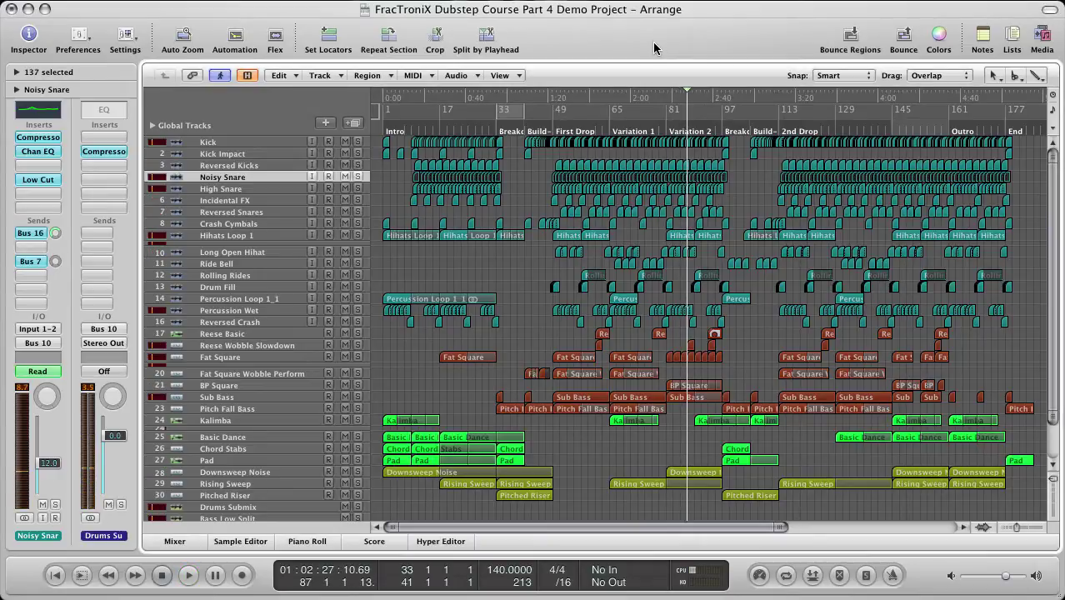
Switch to the text document and review the mix notes on the snare level and the ride bell, then return to the arrangement
key(super+Tab)
drag(805, 153, 779, 164)
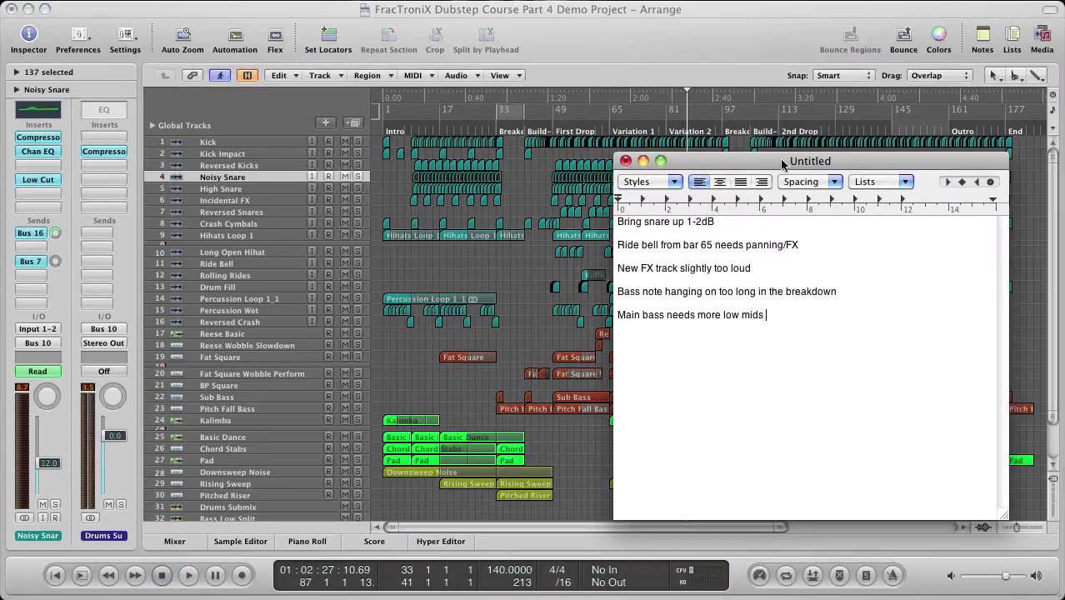
click(670, 223)
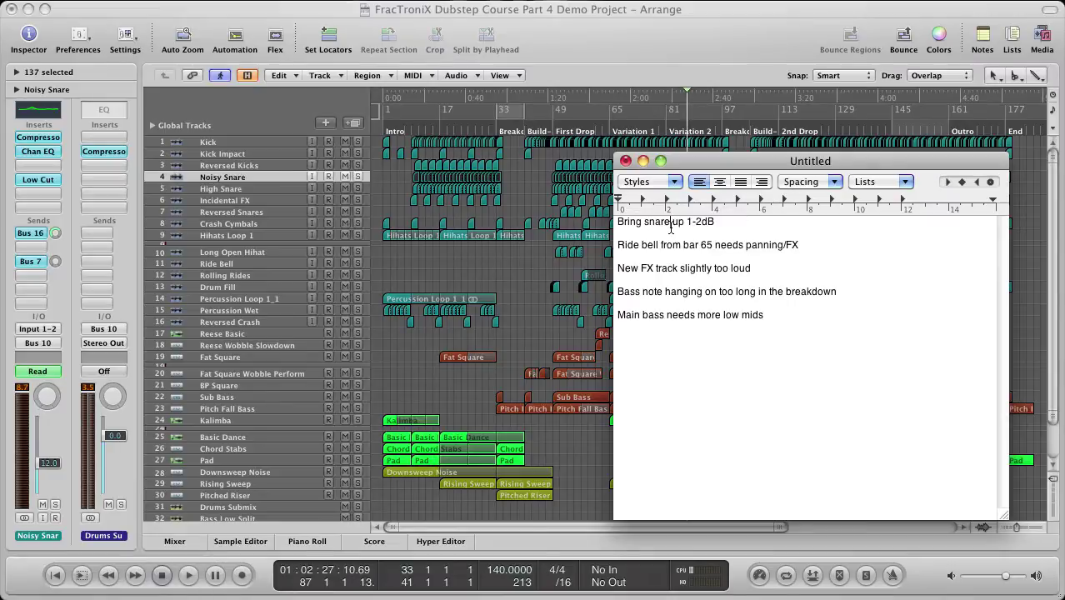
triple_click(735, 227)
click(728, 222)
click(769, 246)
key(super+Tab)
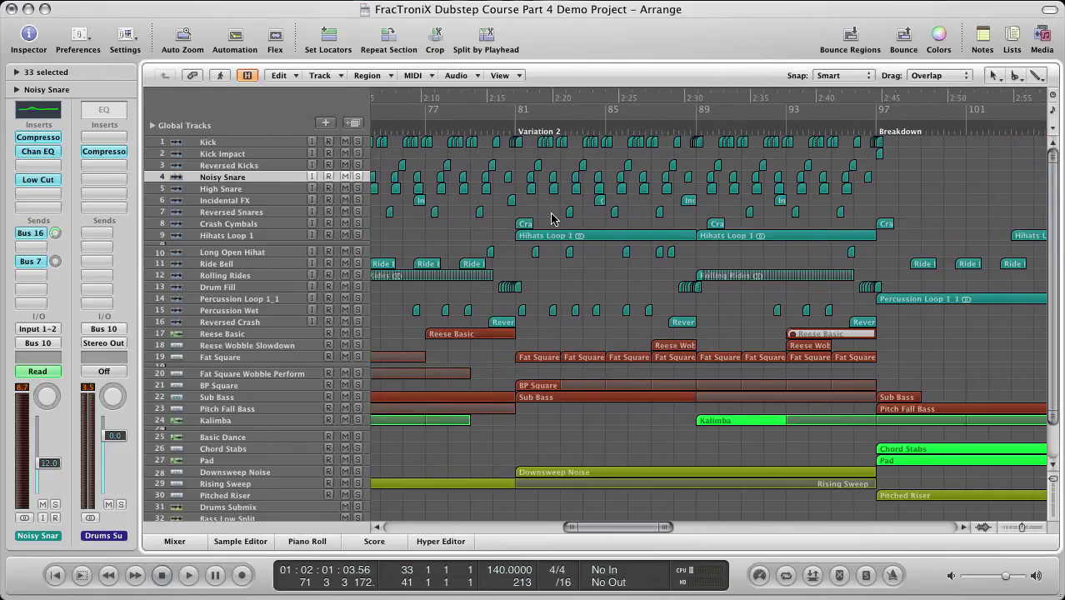
Set a cycle over bars 65 to 73, play it to check the ride bell, and select the Ride Bell track
scroll(552, 214, left, 10)
drag(443, 109, 626, 113)
click(357, 264)
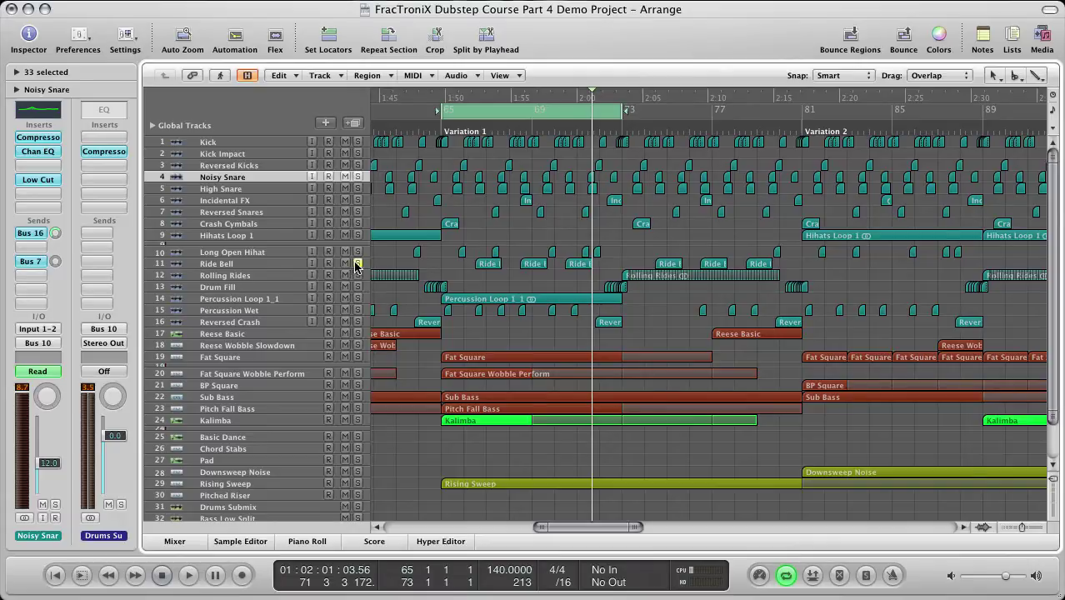
key(space)
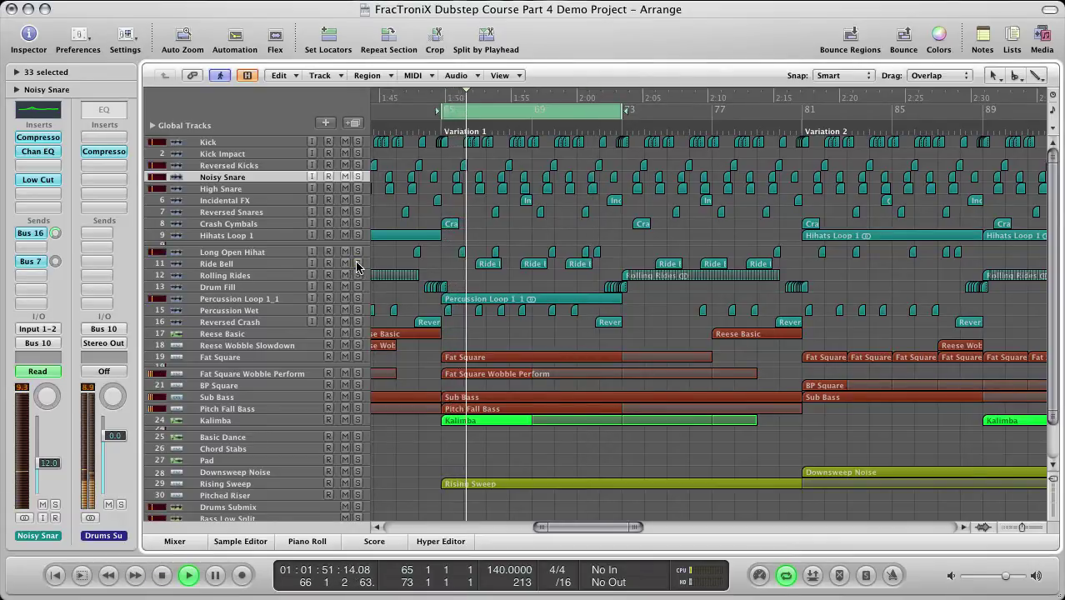
click(357, 263)
key(space)
click(262, 264)
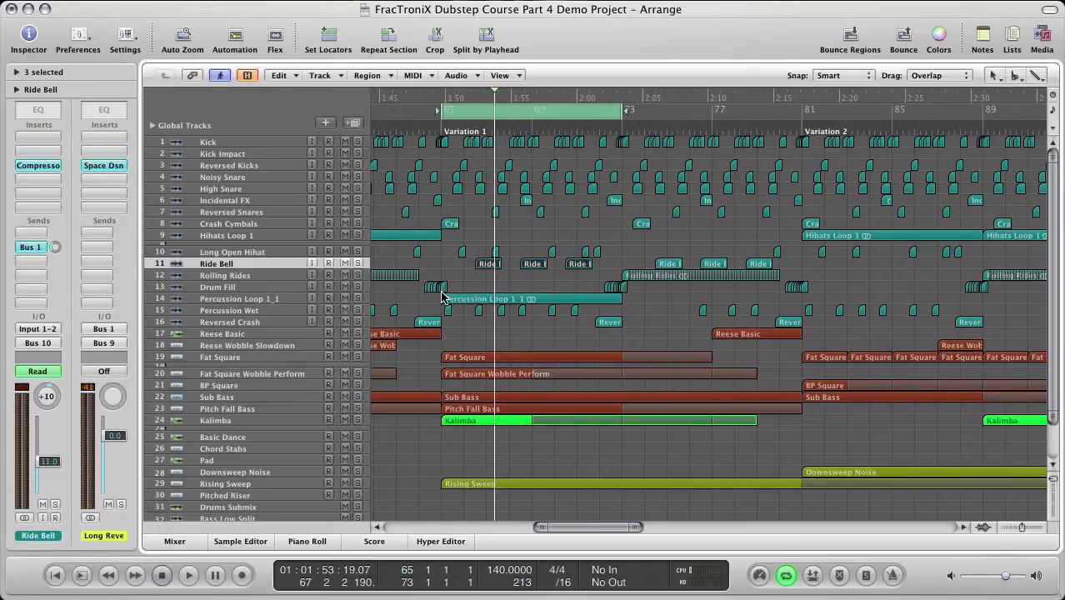
Switch to the text notes, append "-2dB?" to the line about the new FX track, and return to the arrangement
key(super+Tab)
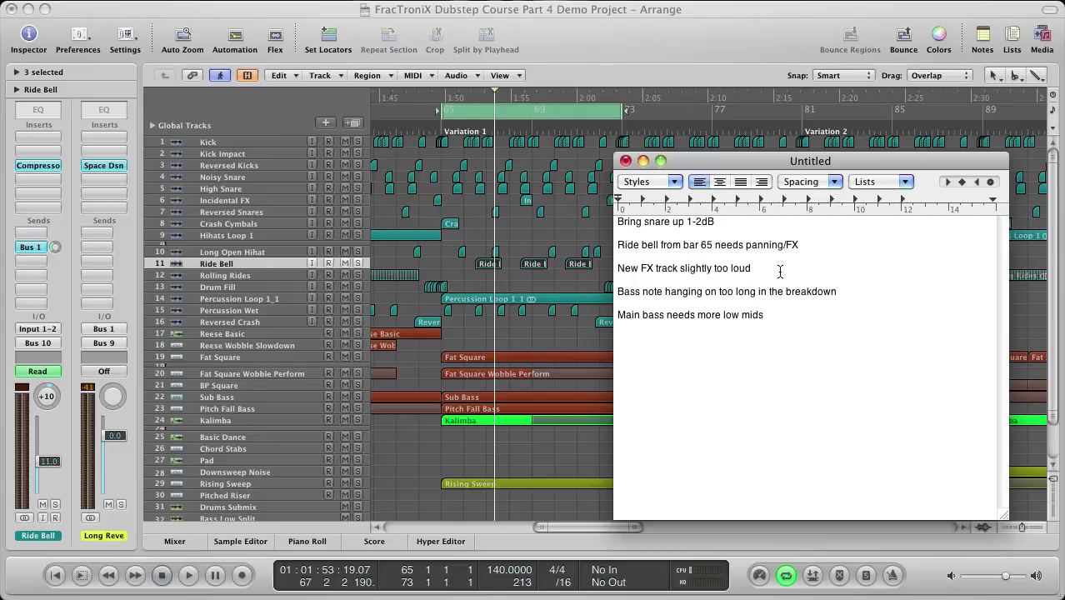
click(781, 271)
text(-2dB?)
drag(751, 161, 1064, 161)
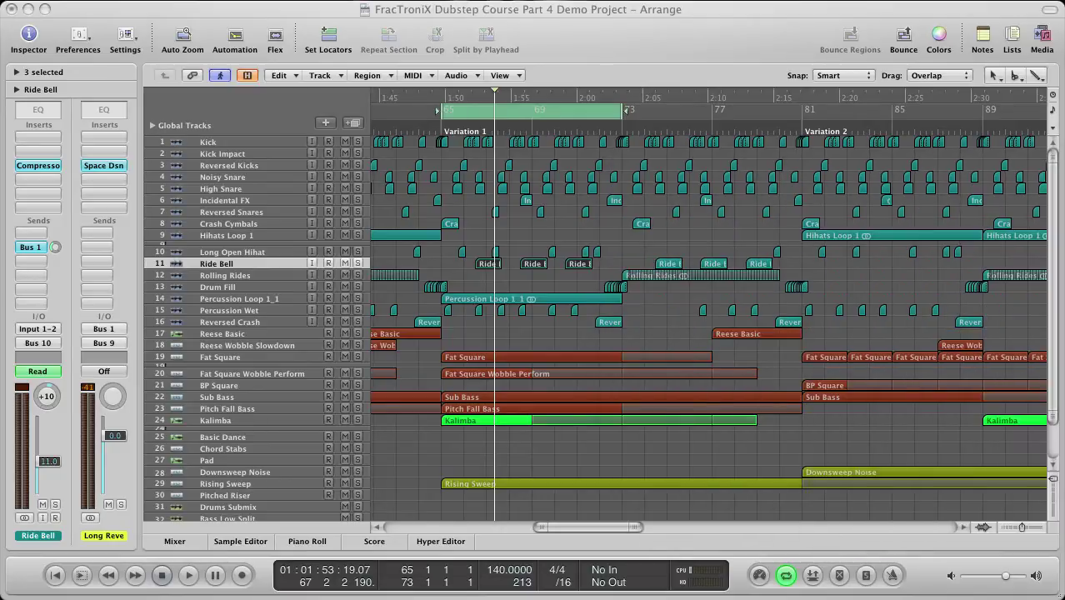
click(655, 37)
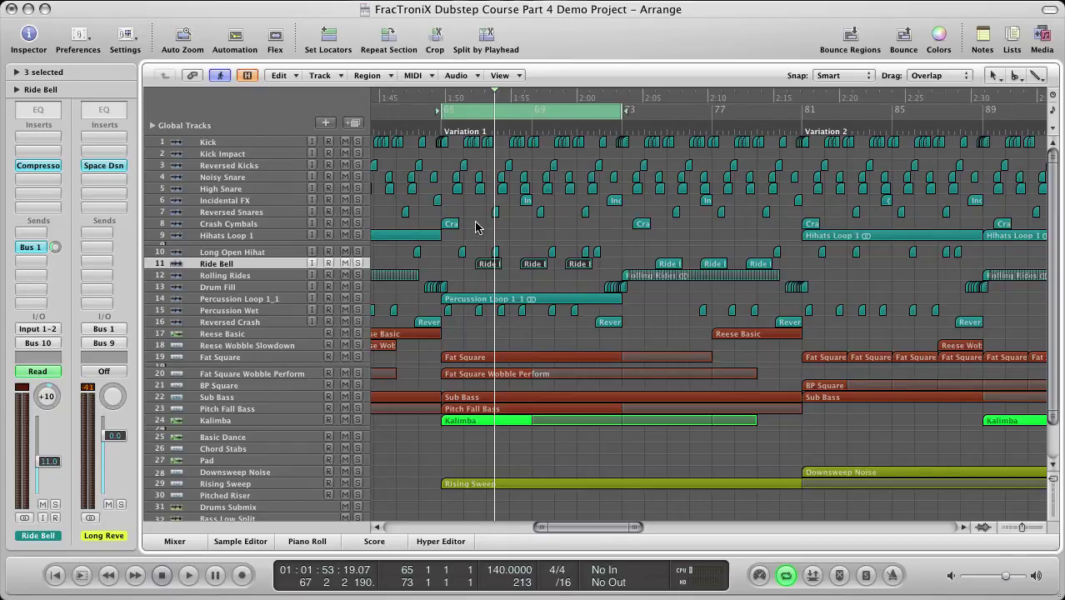
Audition the Noisy Snare track in solo and in the full mix over the cycled bars
click(281, 177)
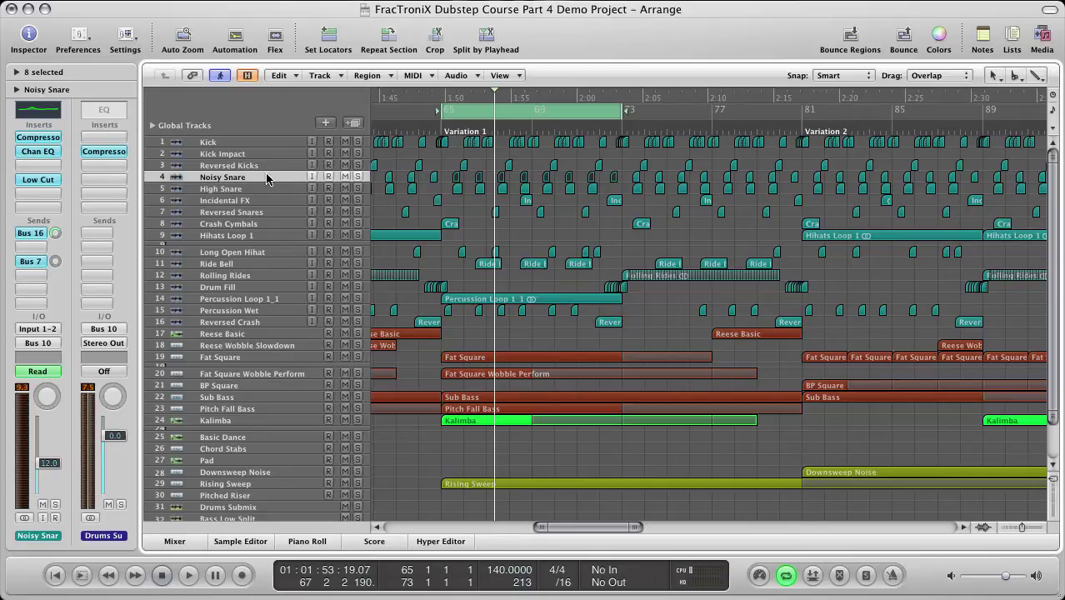
click(358, 177)
key(space)
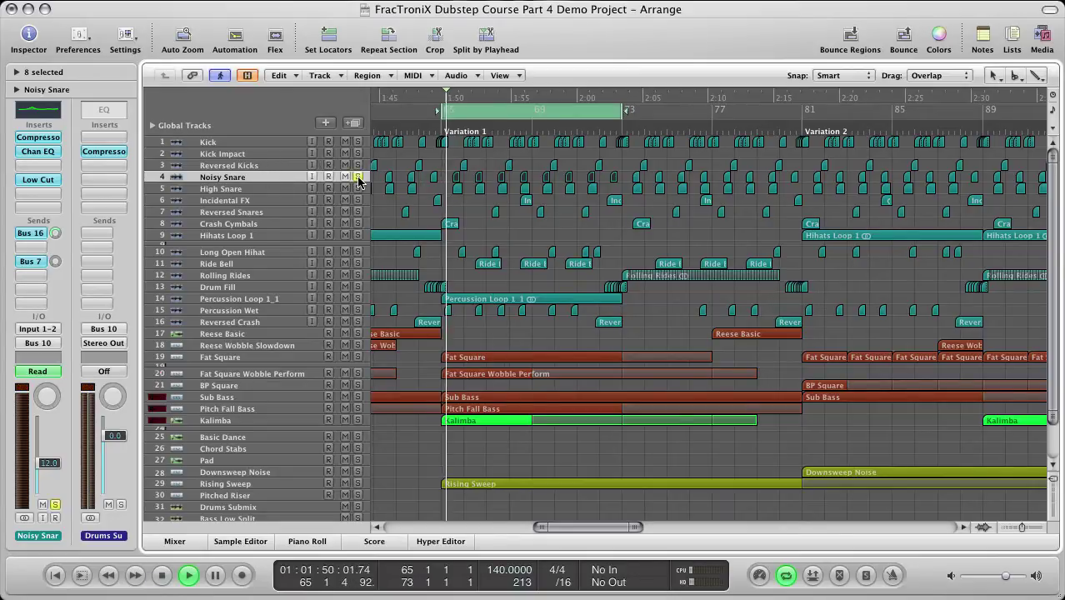
click(358, 177)
key(space)
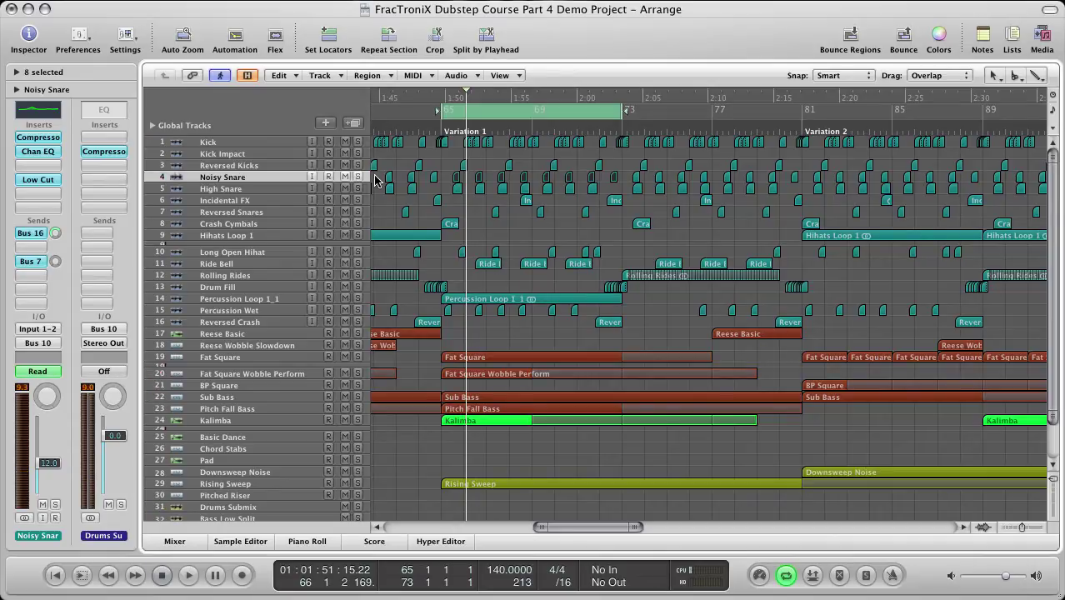
key(space)
click(255, 190)
click(256, 177)
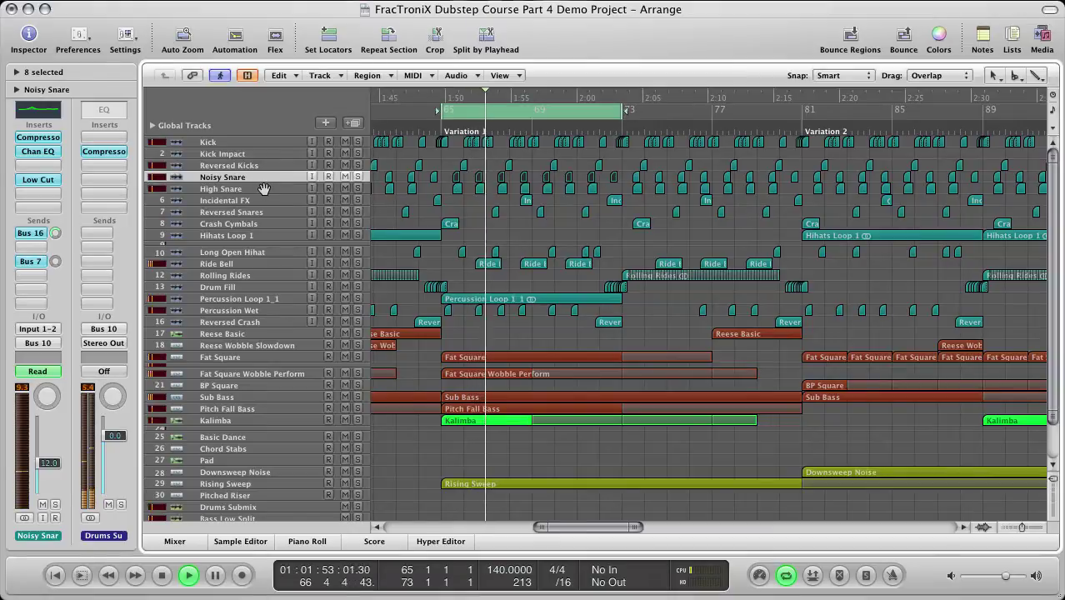
Show the volume automation and mixer, and raise the Noisy Snare level to -10.6 dB during playback
key(ctrl+Down)
key(ctrl+Down)
key(a)
key(ctrl+Up)
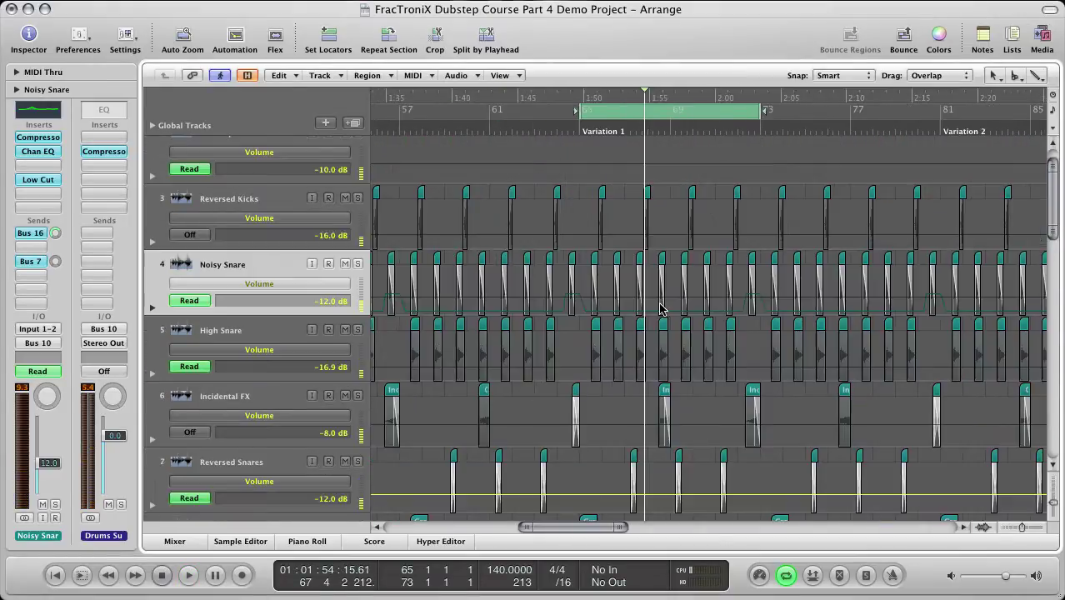
key(x)
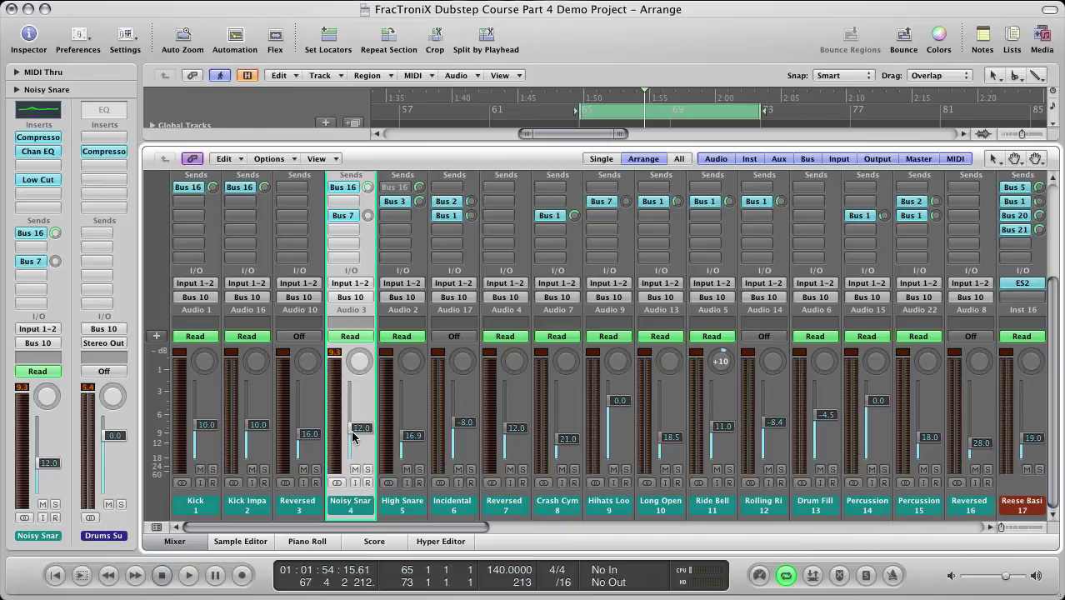
key(space)
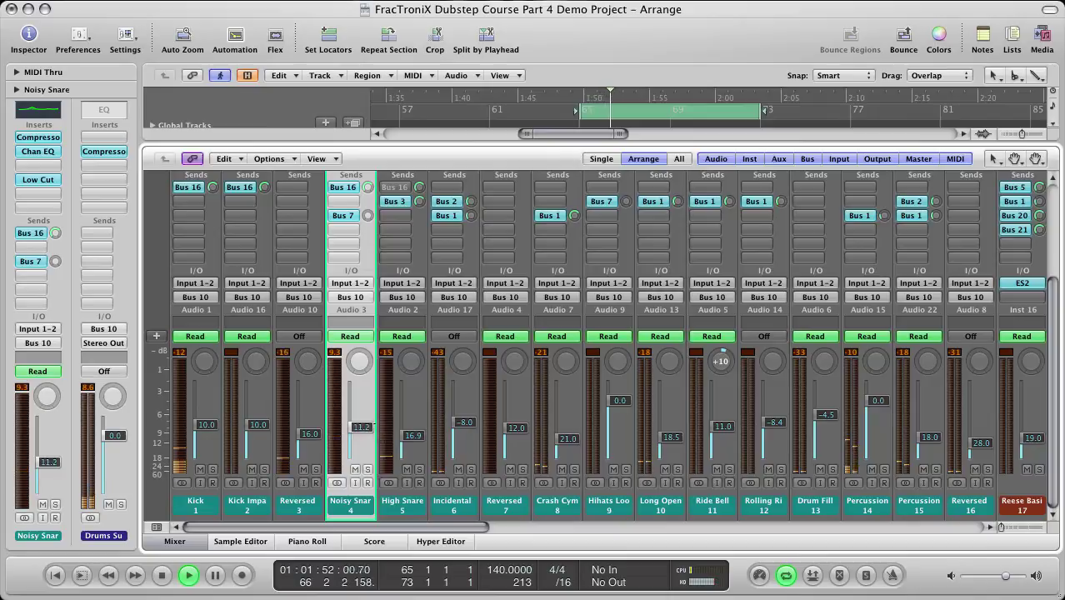
drag(361, 426, 372, 428)
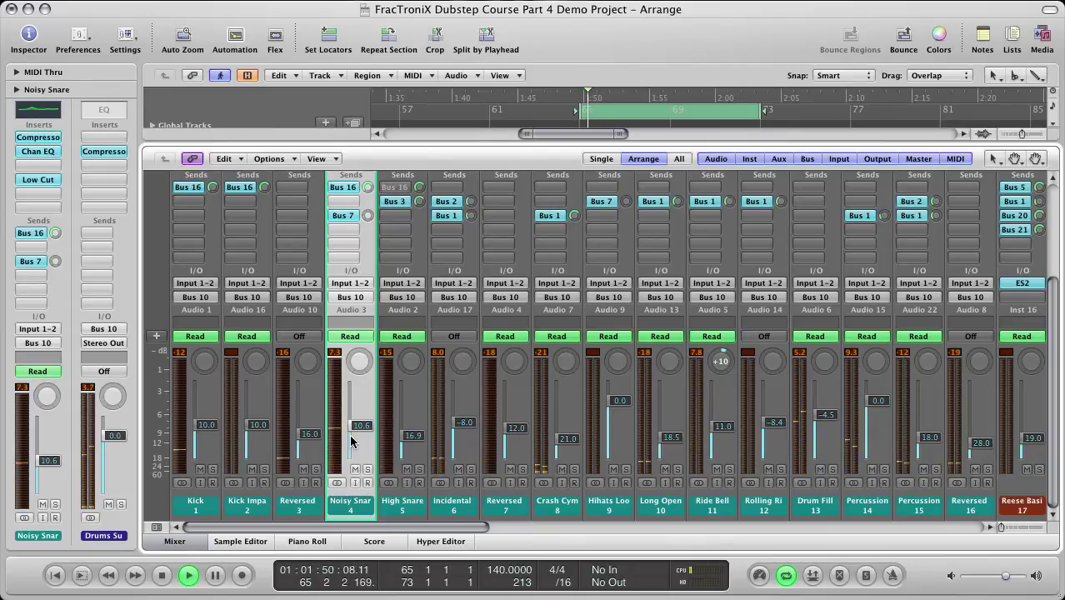
key(space)
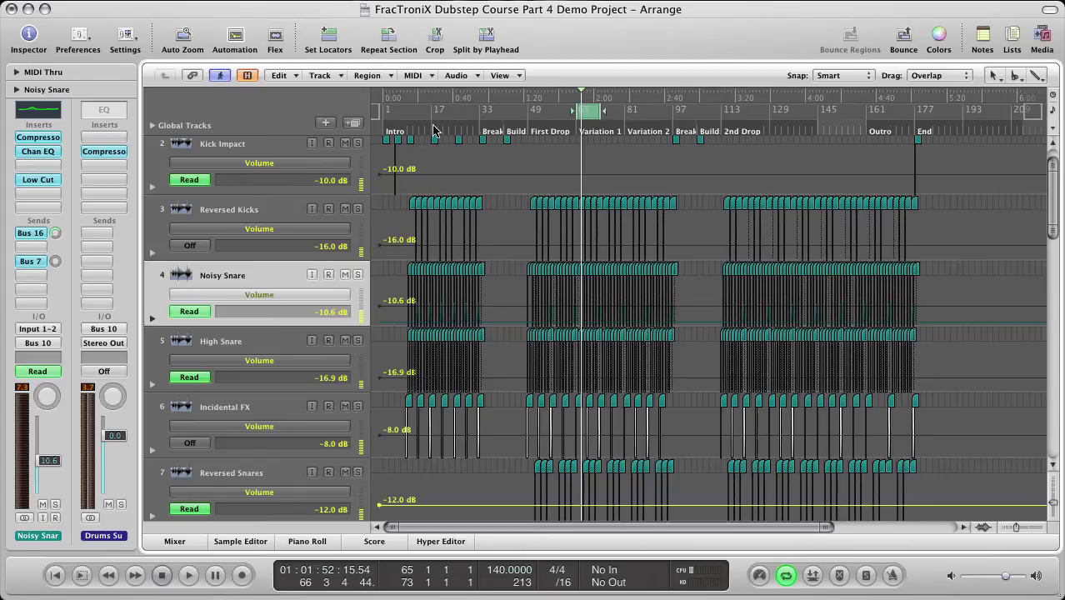
Turn off the cycle and play the intro from bar 13 to check the snare level
click(422, 130)
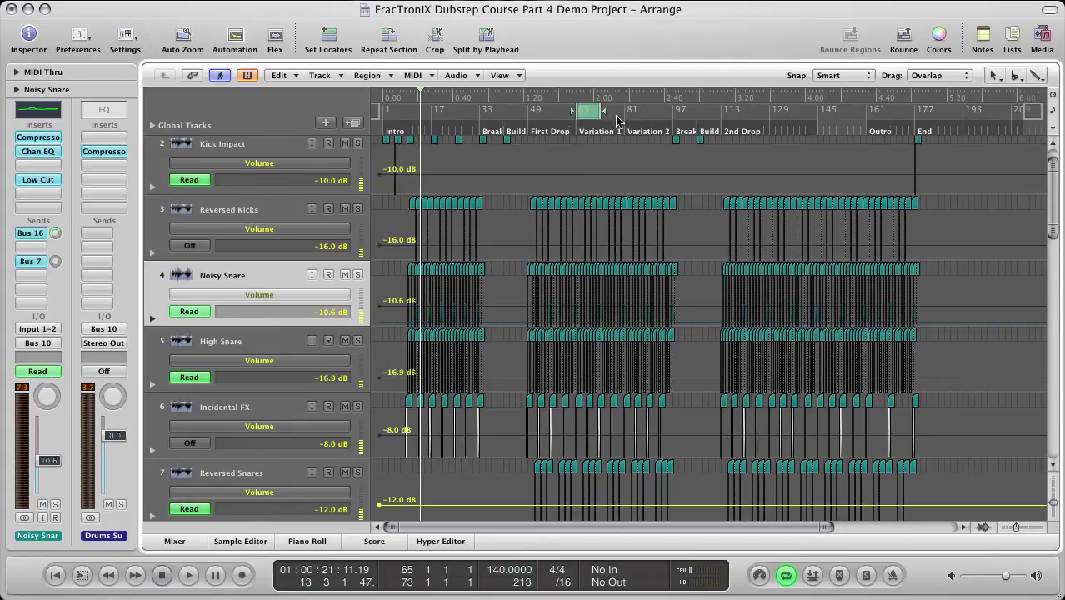
click(587, 111)
key(space)
key(super+Right)
key(super+Right)
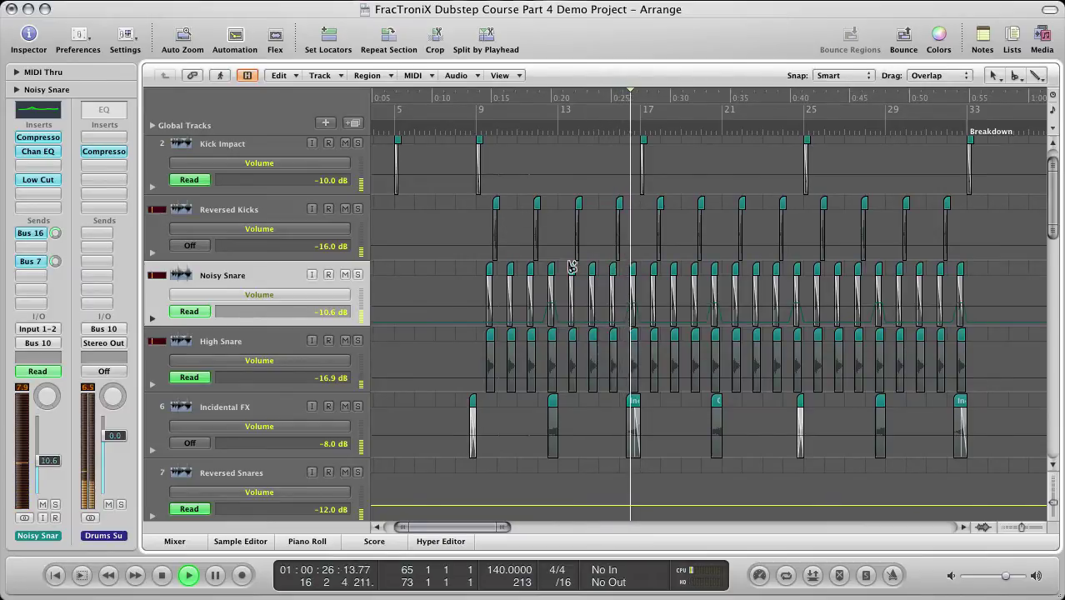
key(super+Left)
key(super+Left)
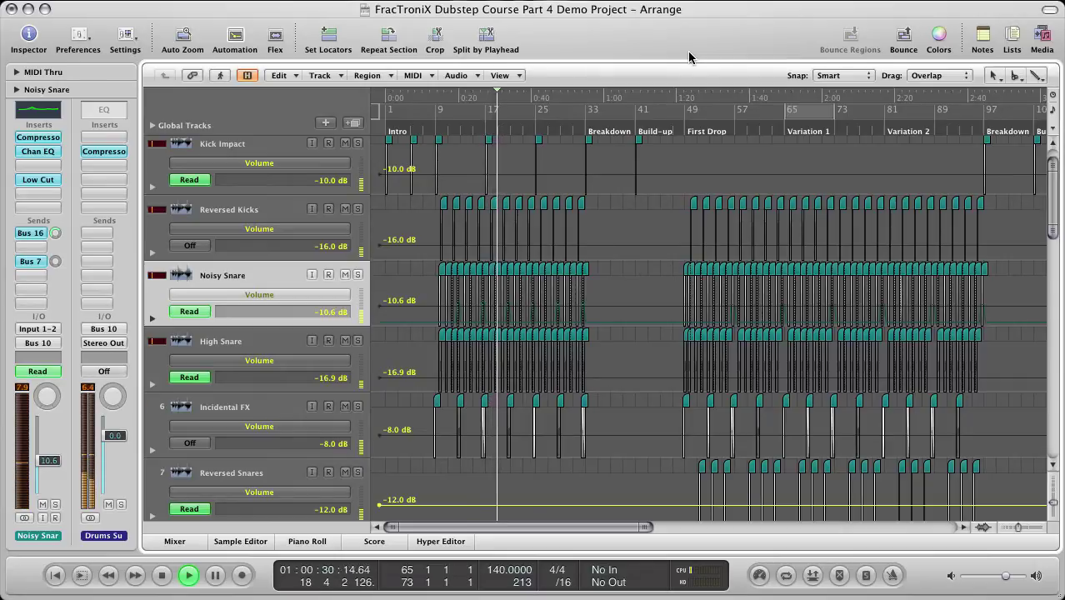
key(space)
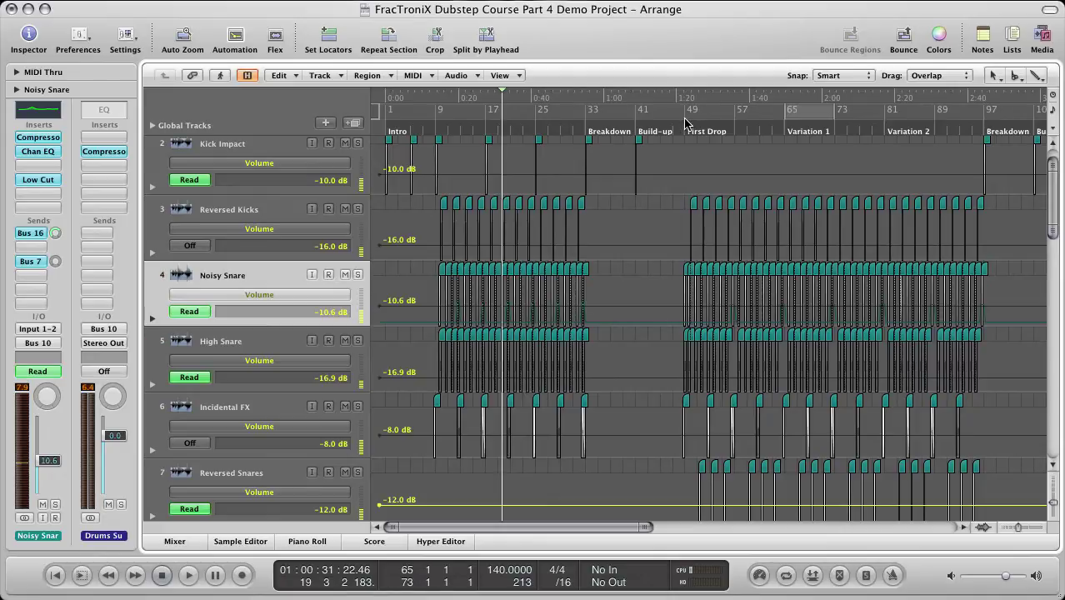
Re-enable the cycle over bars 65 to 73, hide the automation lanes, and select the Ride Bell track during playback
click(813, 121)
scroll(756, 226, right, 4)
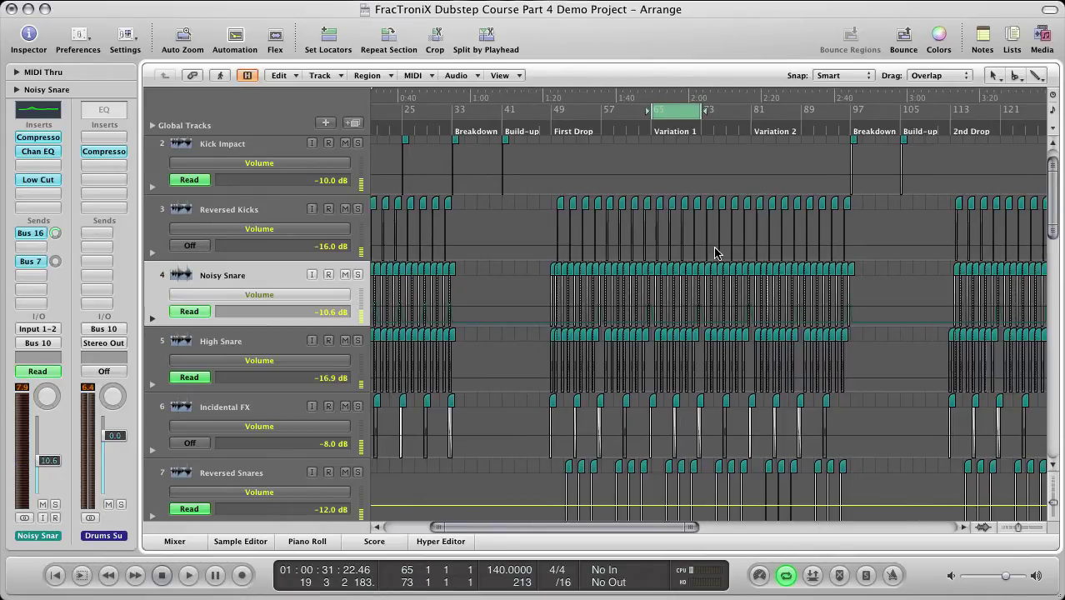
key(super+Up)
key(space)
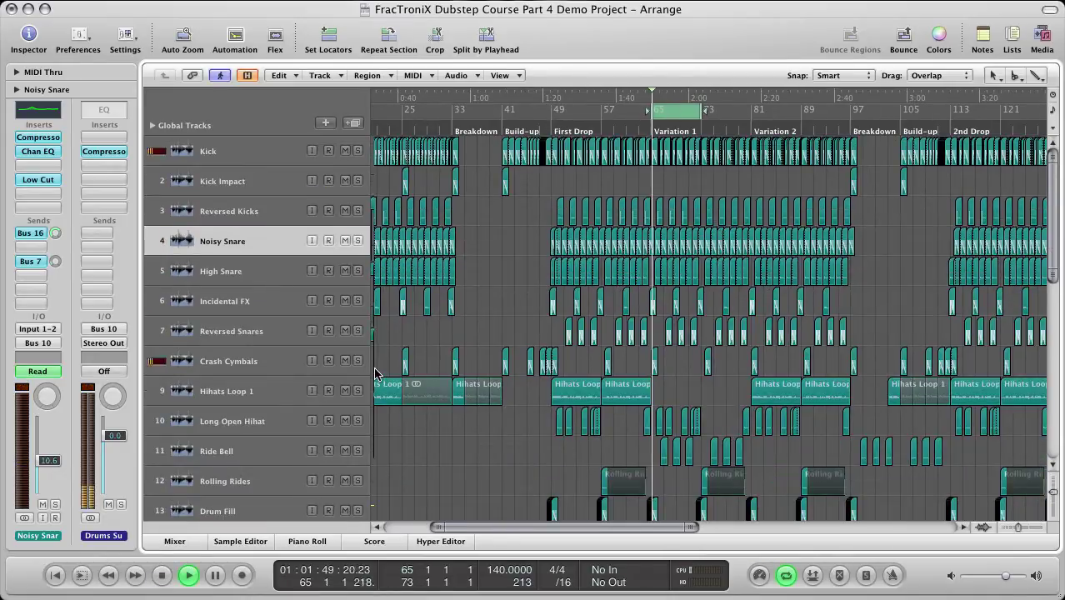
scroll(483, 357, down, 2)
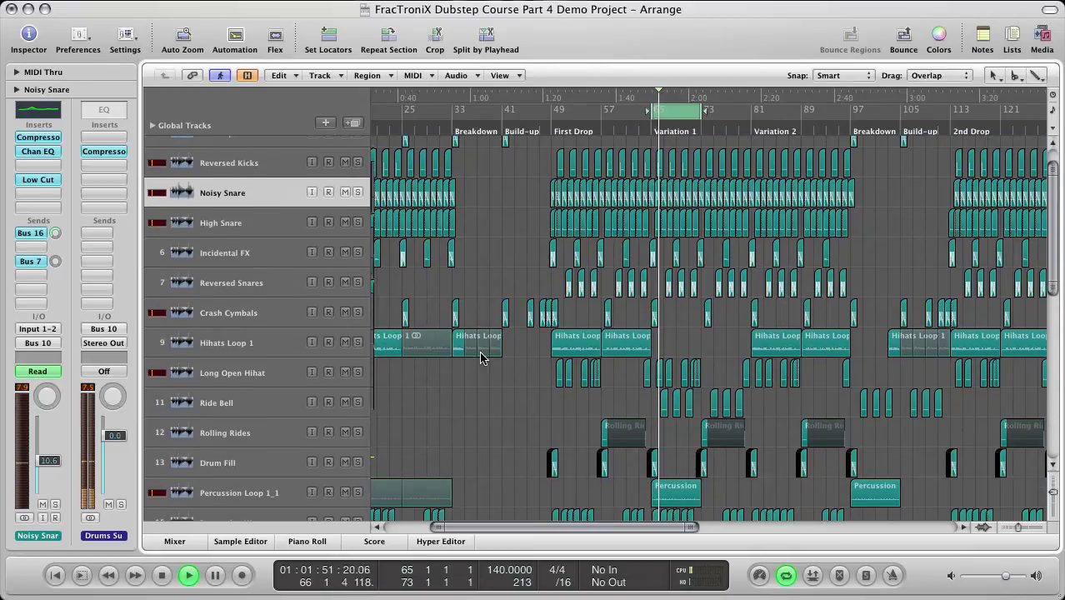
click(282, 412)
key(space)
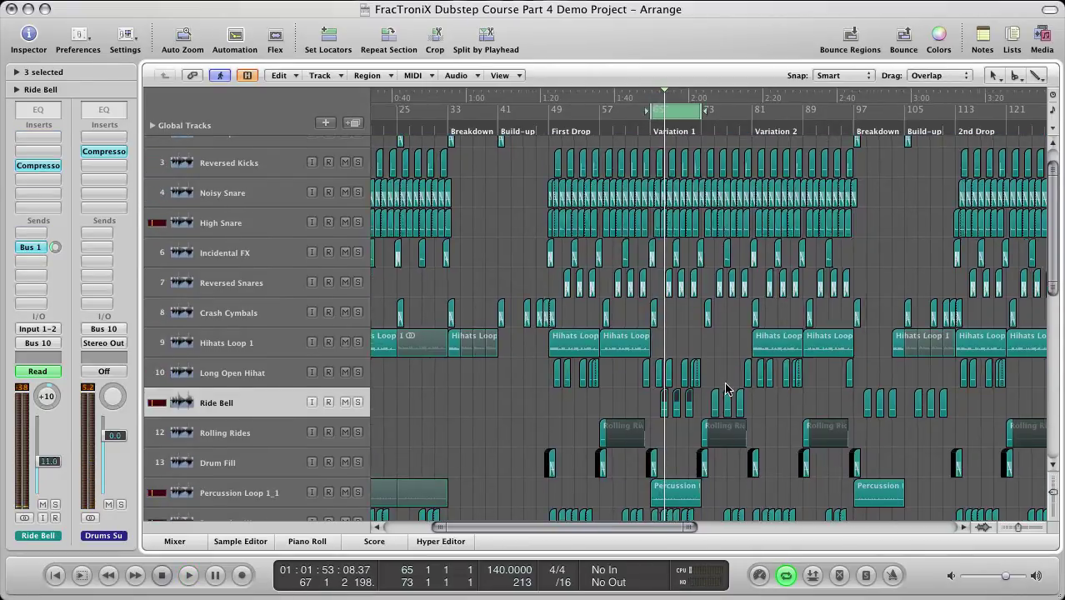
Audition the Ride Bell regions in Variation 1 with the drums submix soloed
key(super+Right)
key(super+Right)
key(super+Right)
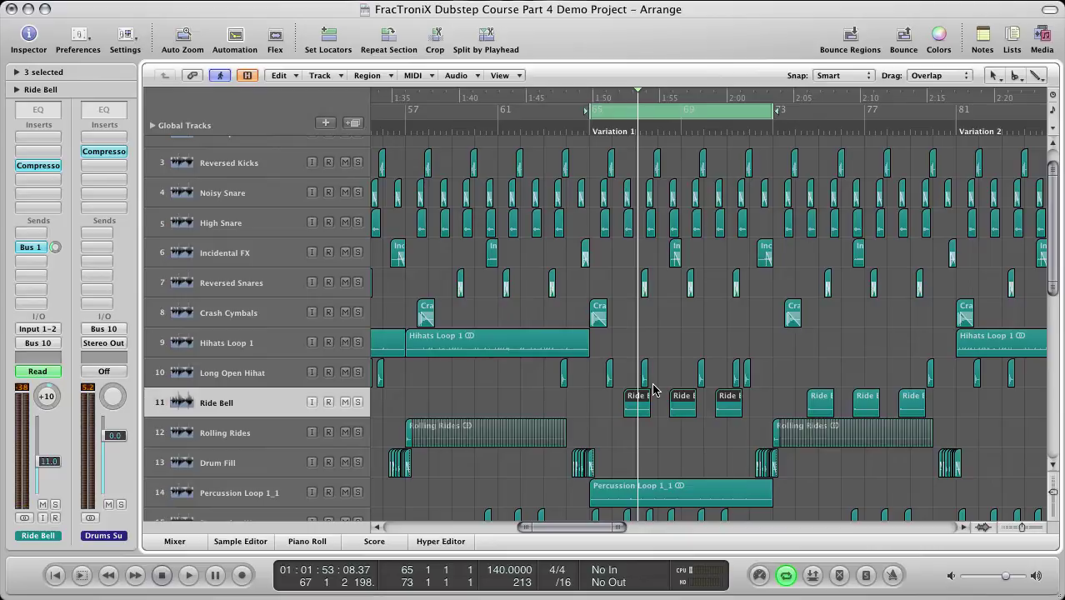
key(super+Right)
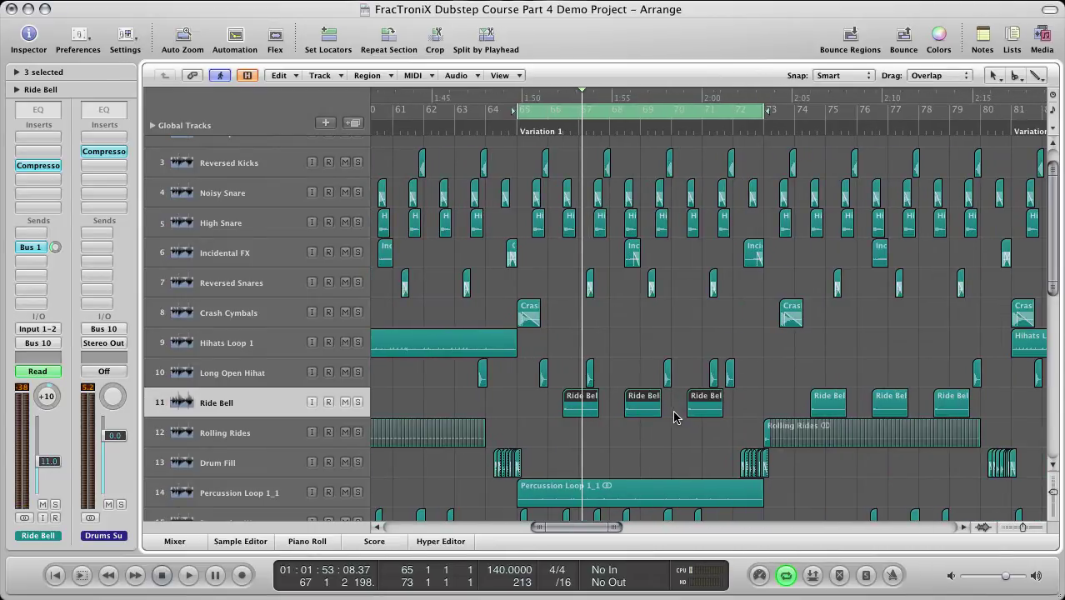
click(359, 403)
key(space)
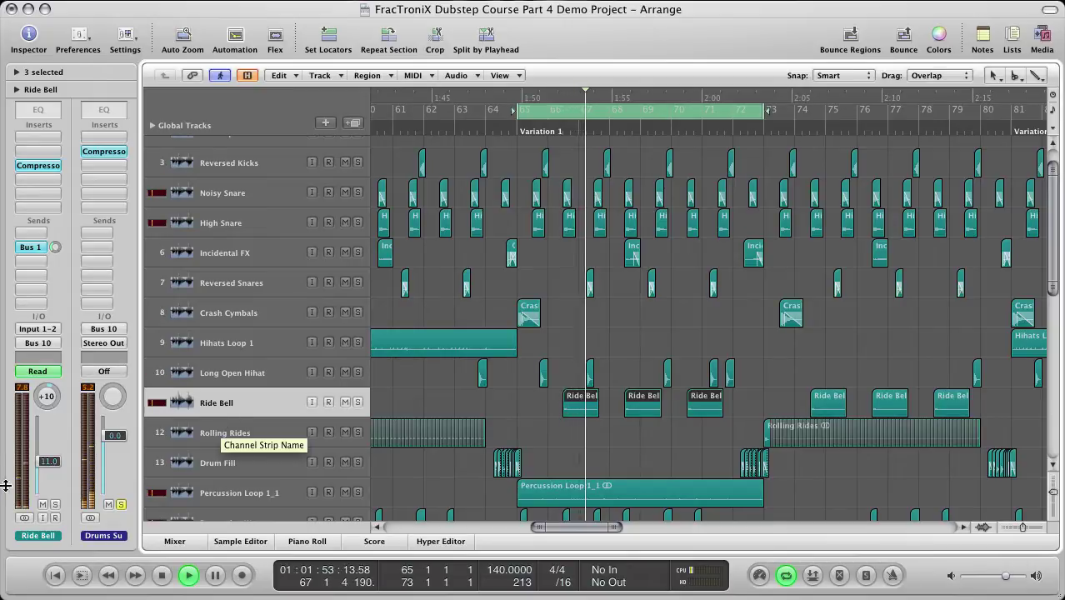
key(space)
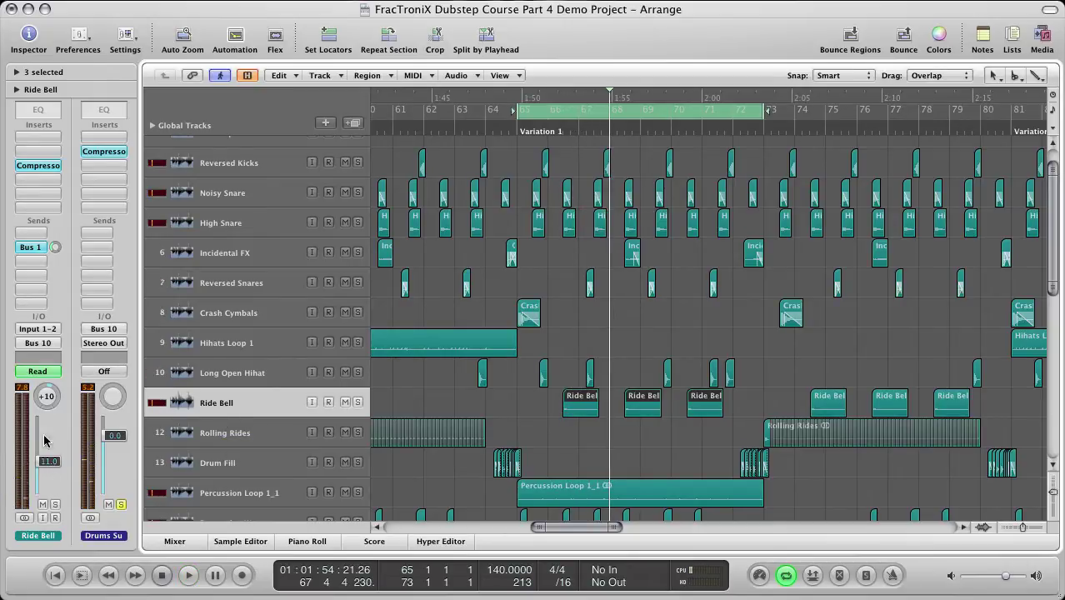
Show the volume automation lanes and raise the Ride Bell level to -9.0 dB while playing Variation 1
key(a)
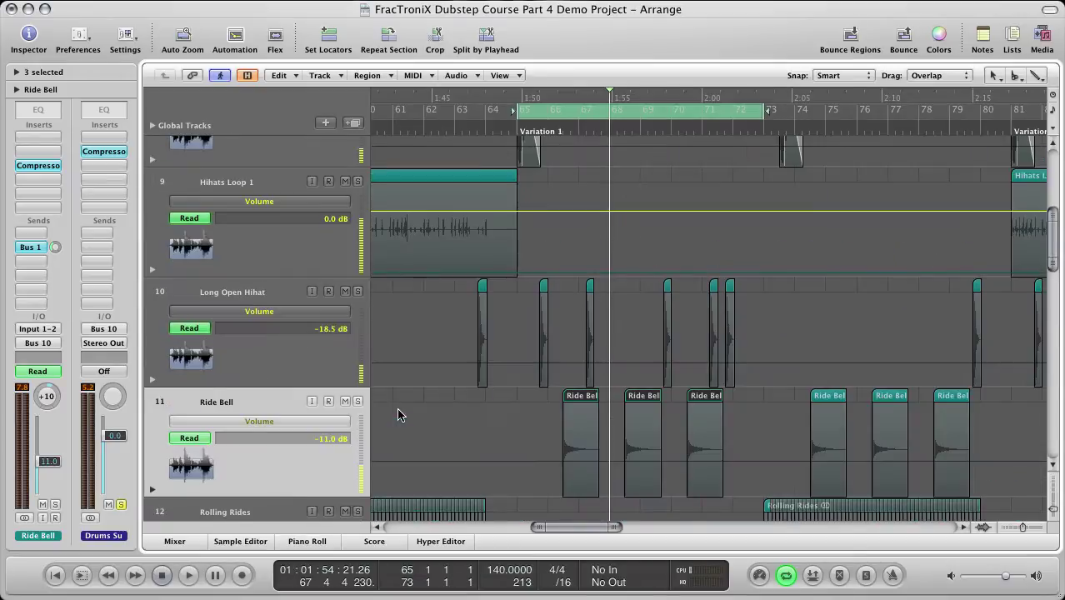
scroll(60, 463, up, 3)
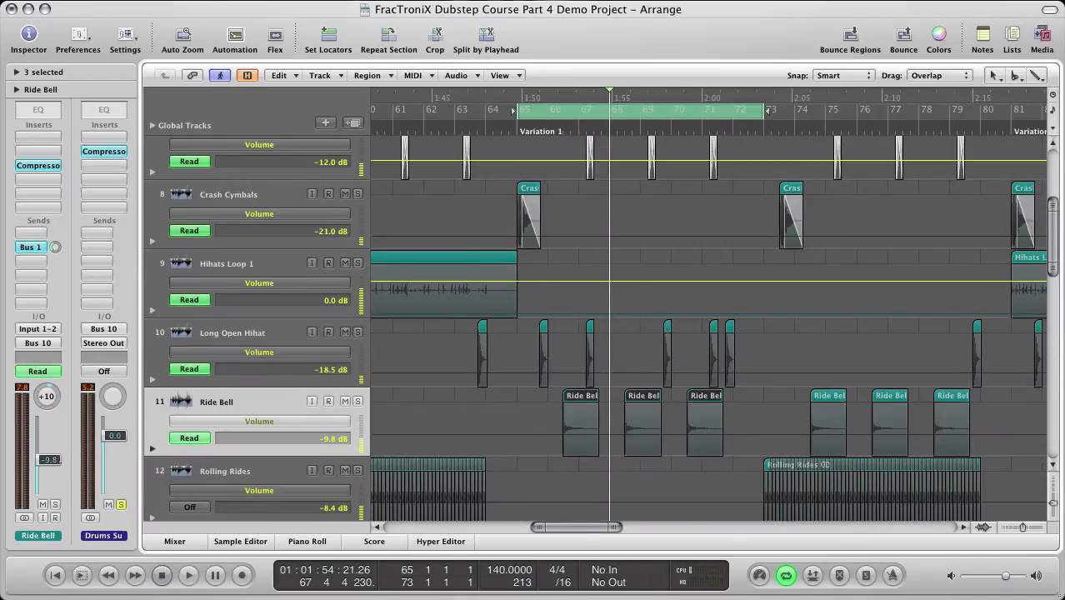
key(space)
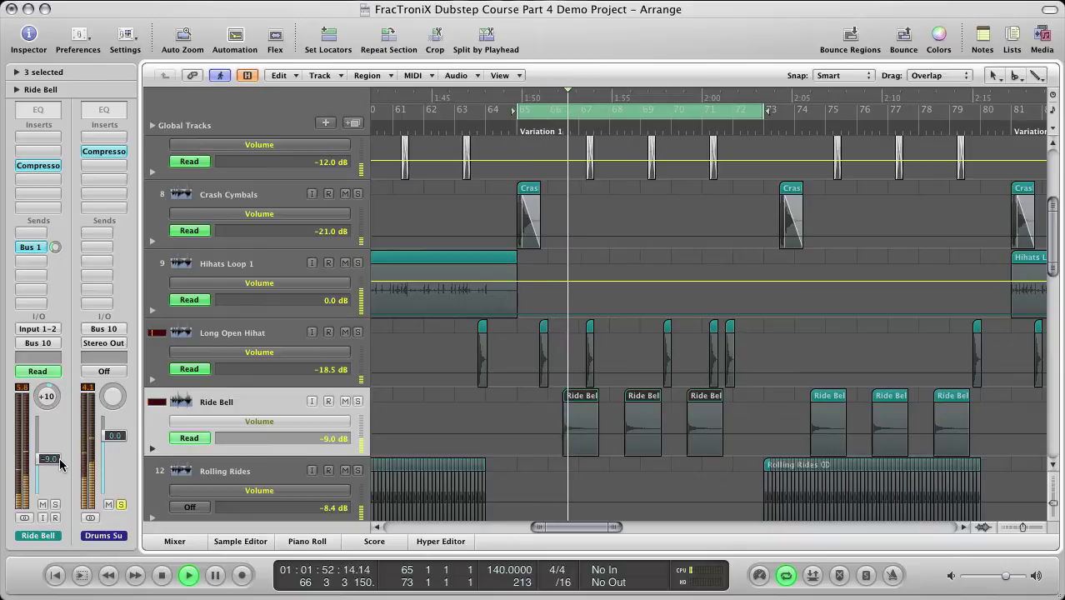
key(space)
Insert a stereo single-band Low Cut EQ on the Ride Bell channel and audition it at its default frequency
click(36, 198)
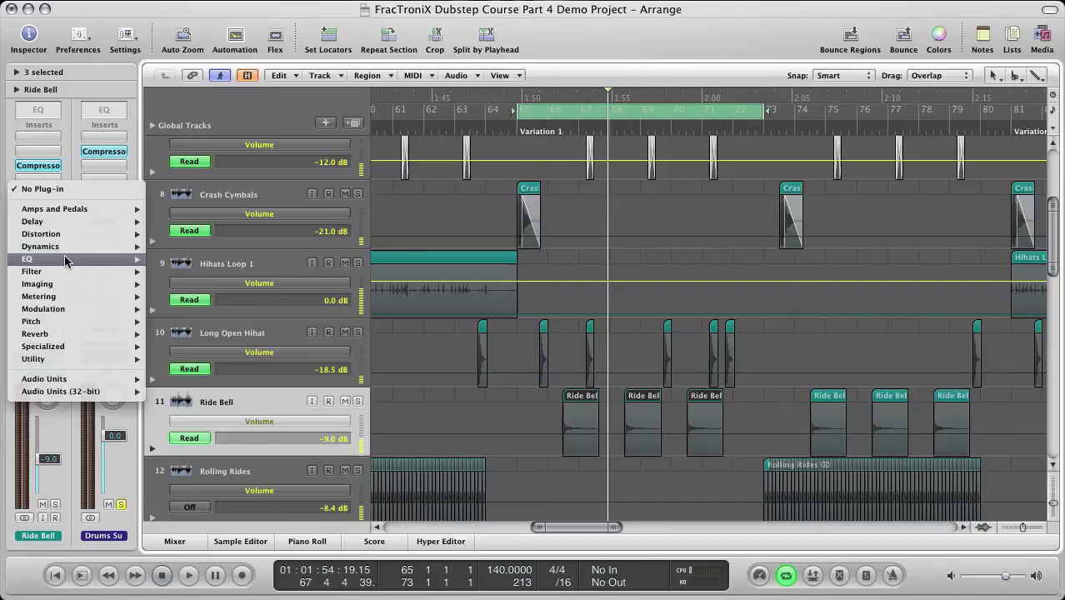
mouse_move(67, 260)
mouse_move(200, 322)
mouse_move(354, 363)
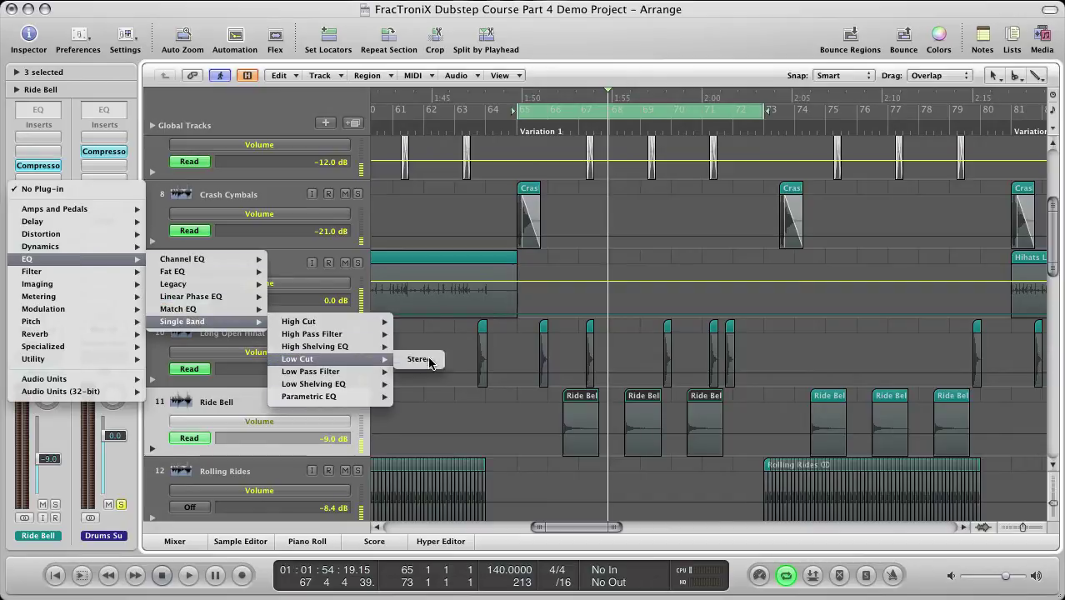
click(416, 360)
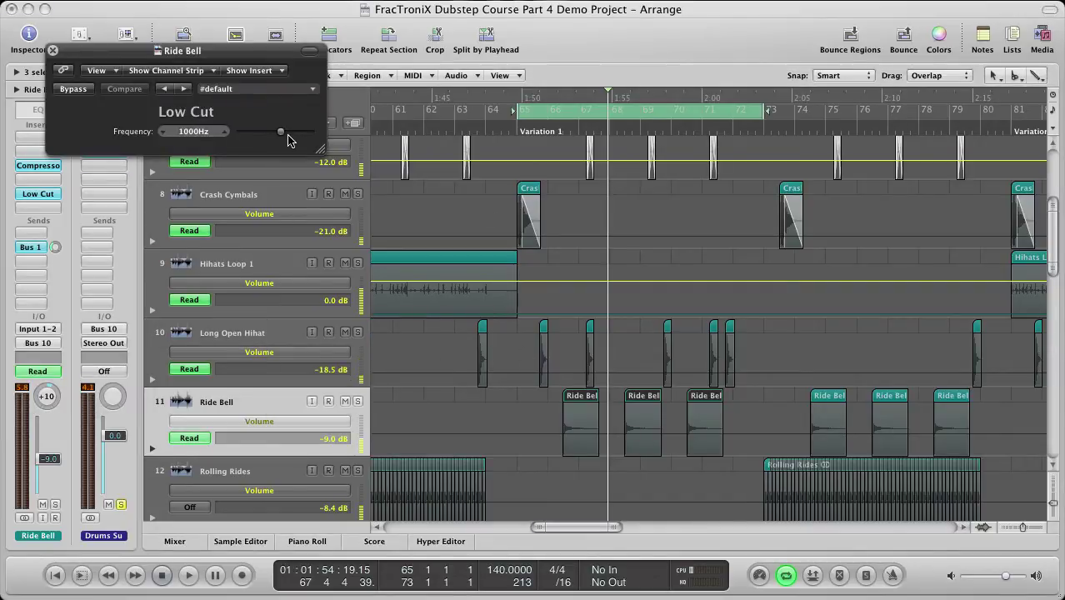
key(space)
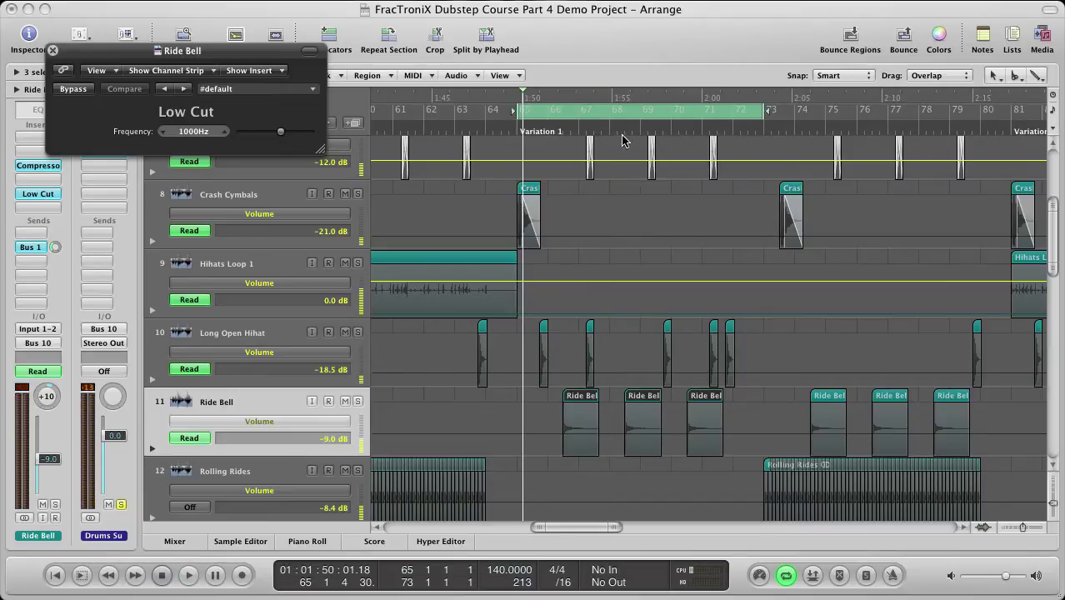
key(space)
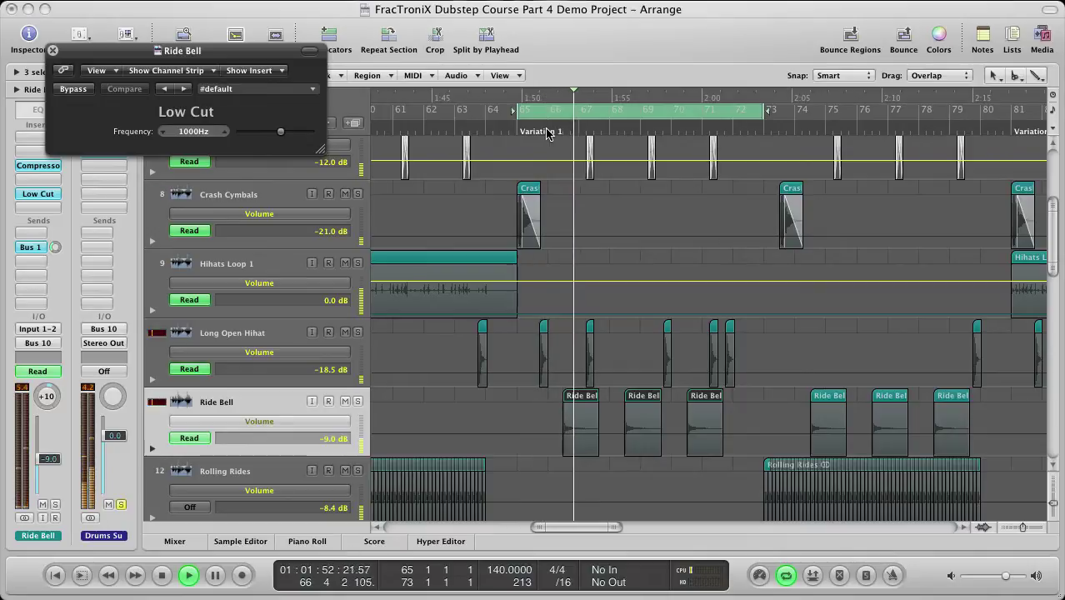
key(space)
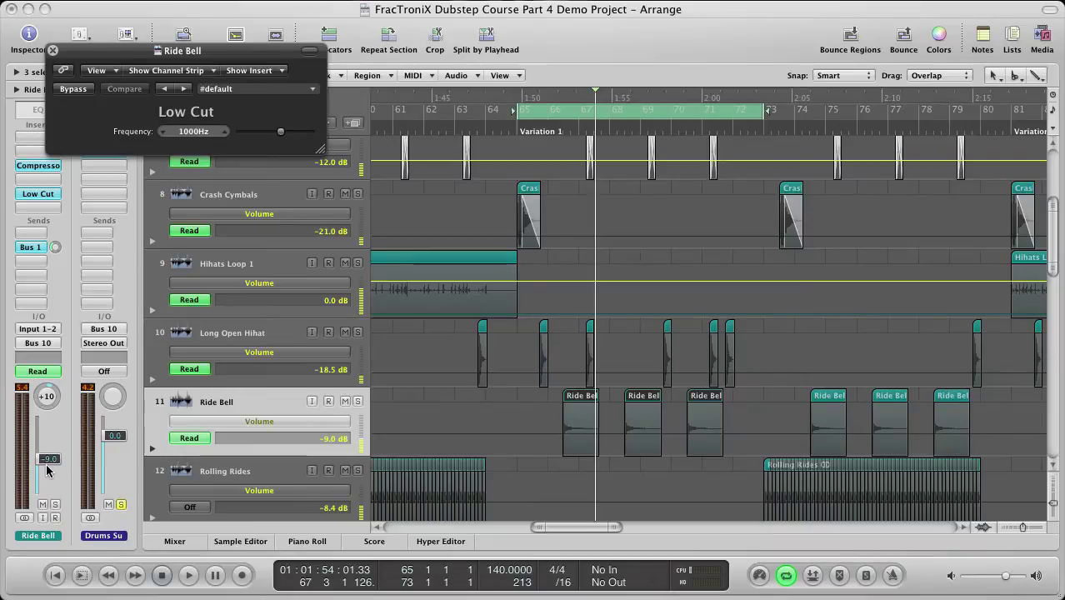
Raise the Ride Bell level to -7.0 dB and play the cycled section to check it
drag(48, 471, 47, 468)
scroll(524, 428, down, 2)
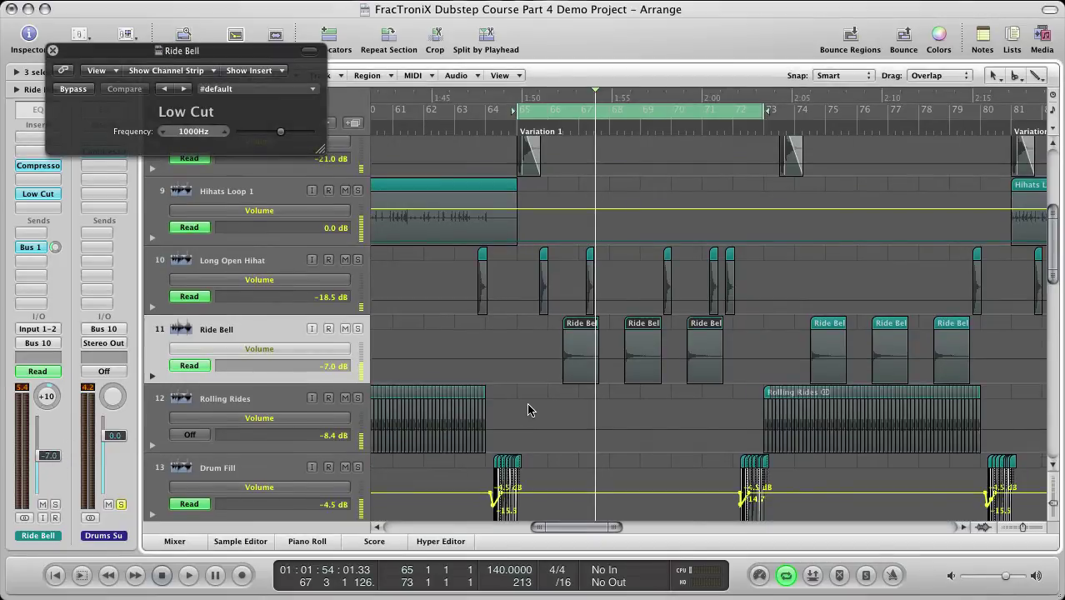
key(space)
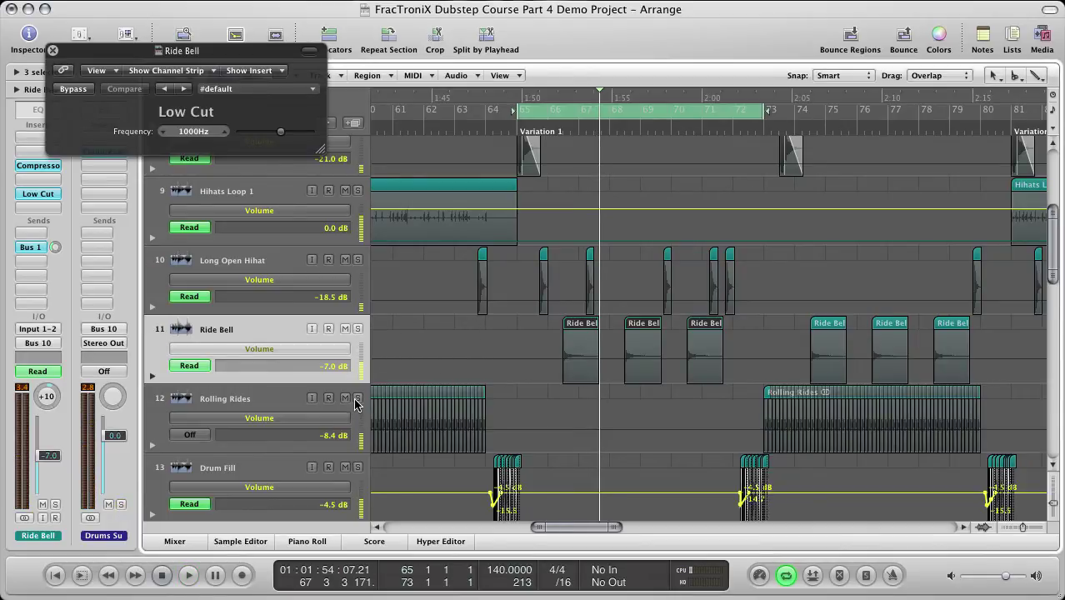
Hide the automation lanes, then solo the drum tracks through Reversed Crash and play the cycled section
scroll(357, 404, down, 3)
drag(357, 286, 364, 105)
click(362, 142)
key(space)
scroll(486, 262, down, 4)
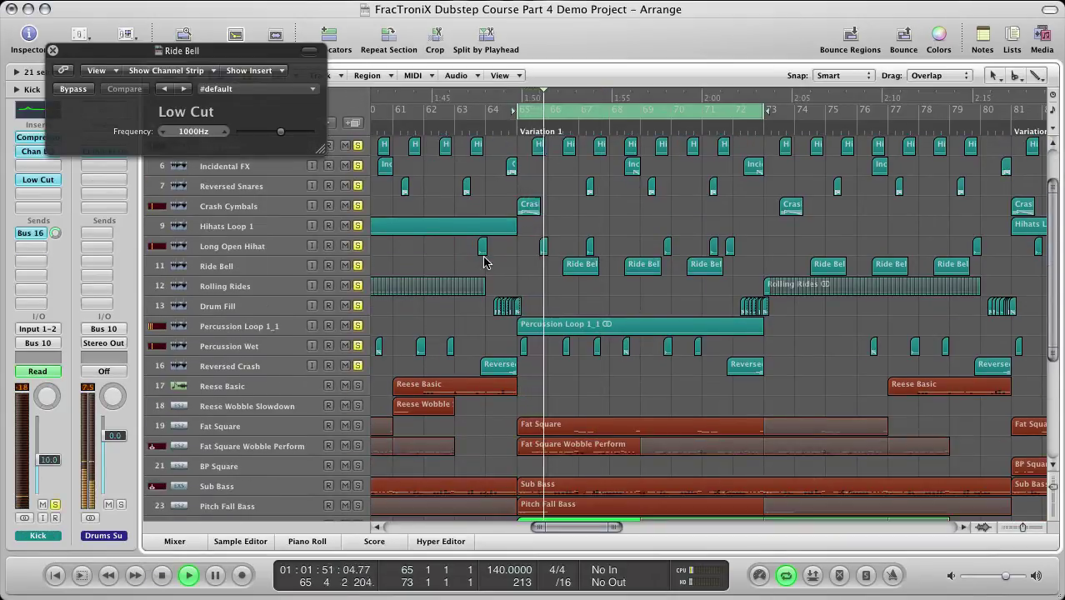
Add a send to Bus 4 (Long Delay) on the Ride Bell channel and adjust its send level
click(239, 265)
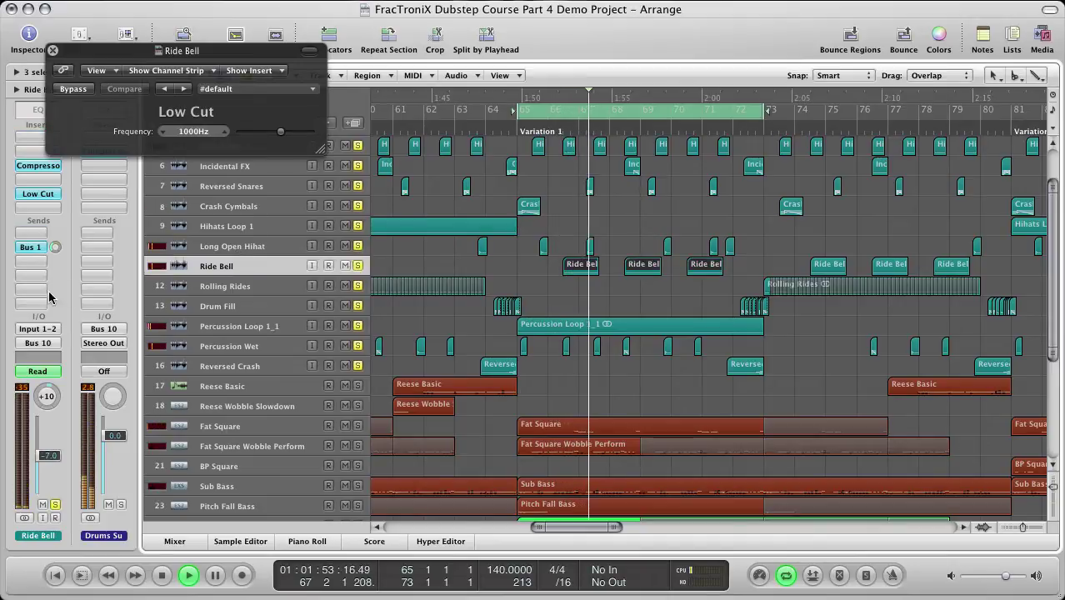
click(30, 242)
mouse_move(34, 247)
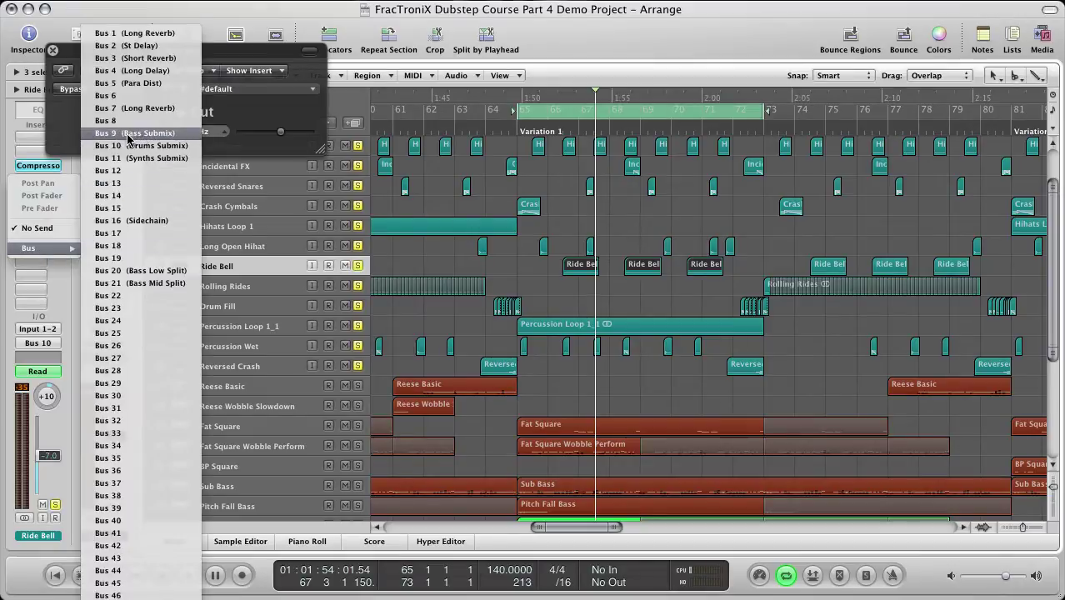
click(138, 70)
key(space)
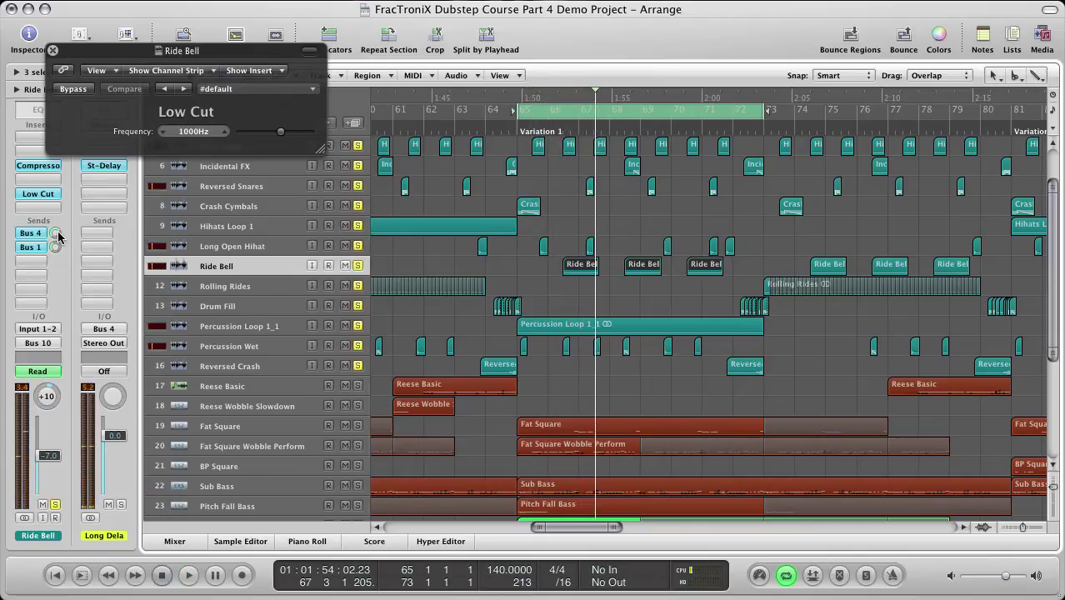
drag(59, 237, 56, 234)
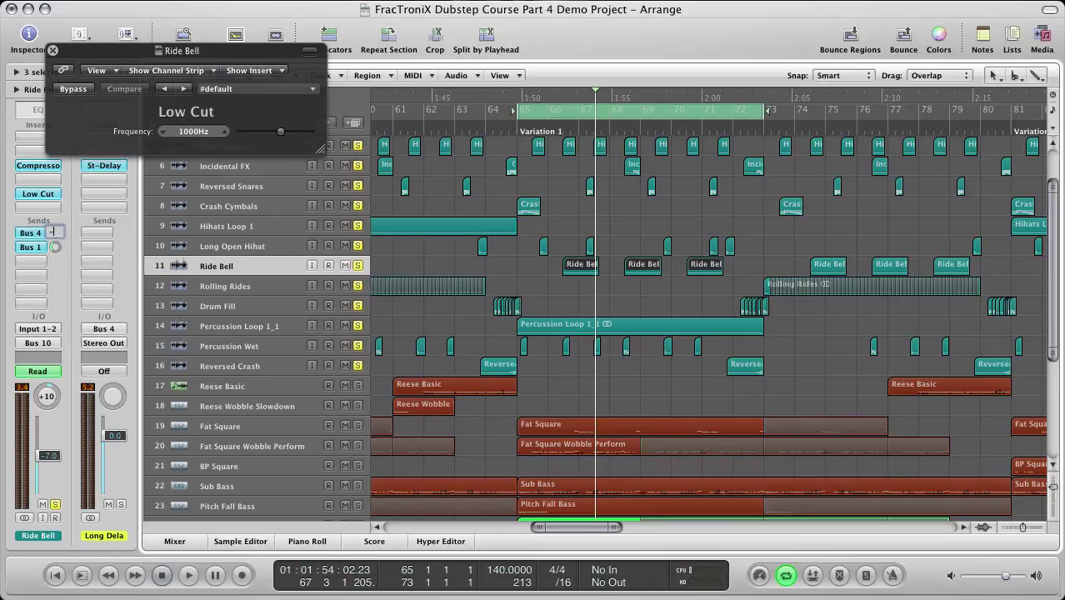
Clear the solos on the drum tracks and play Variation 1 in the full mix
click(518, 266)
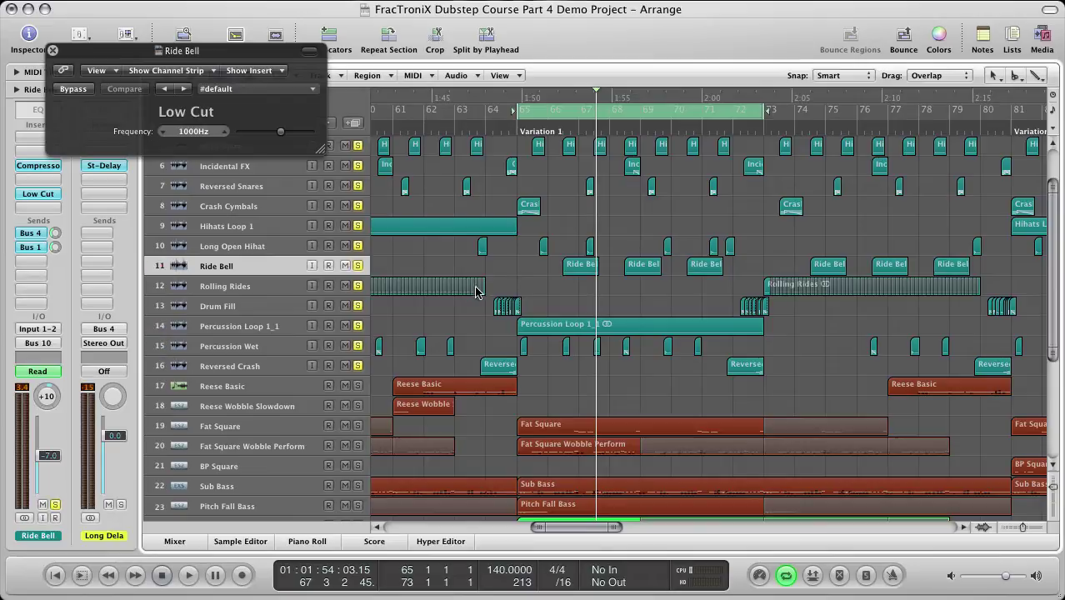
alt+click(357, 366)
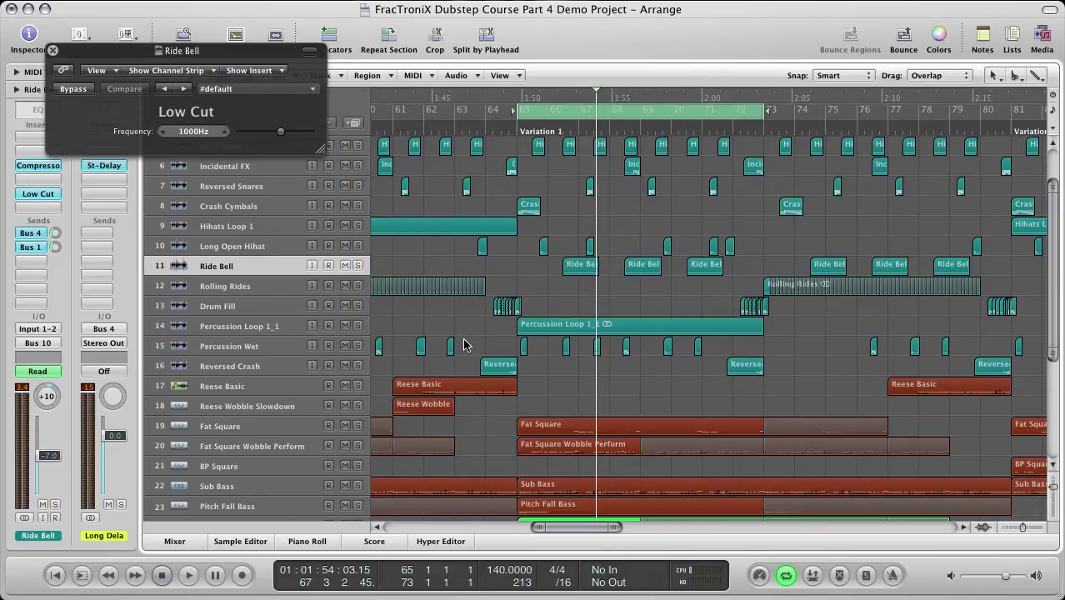
key(space)
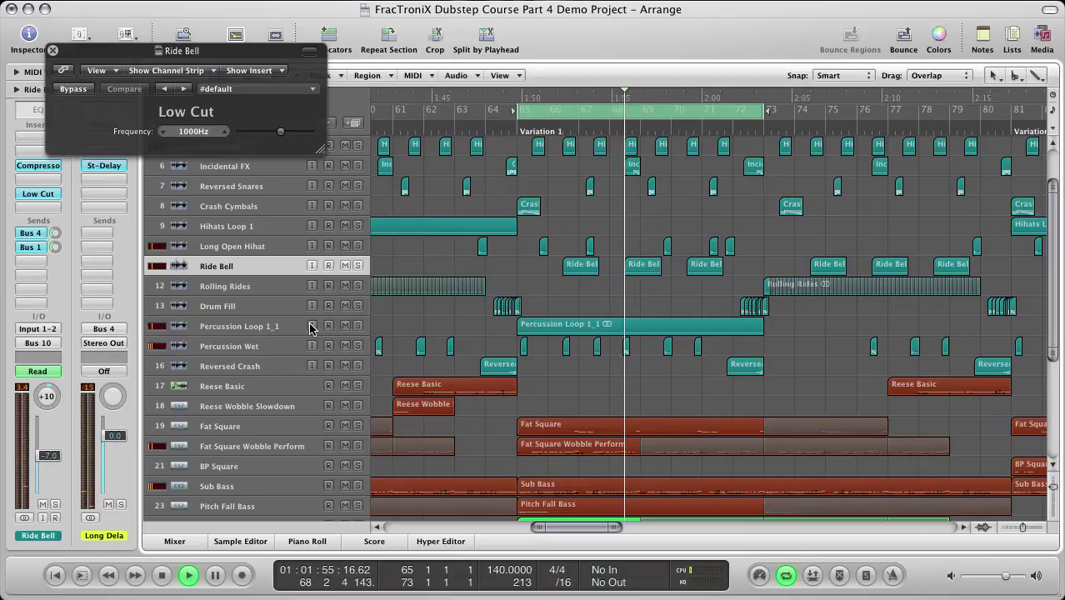
Set the Ride Bell's Bus 4 send level to -14.0 dB and audition it in the full mix
click(264, 285)
click(232, 273)
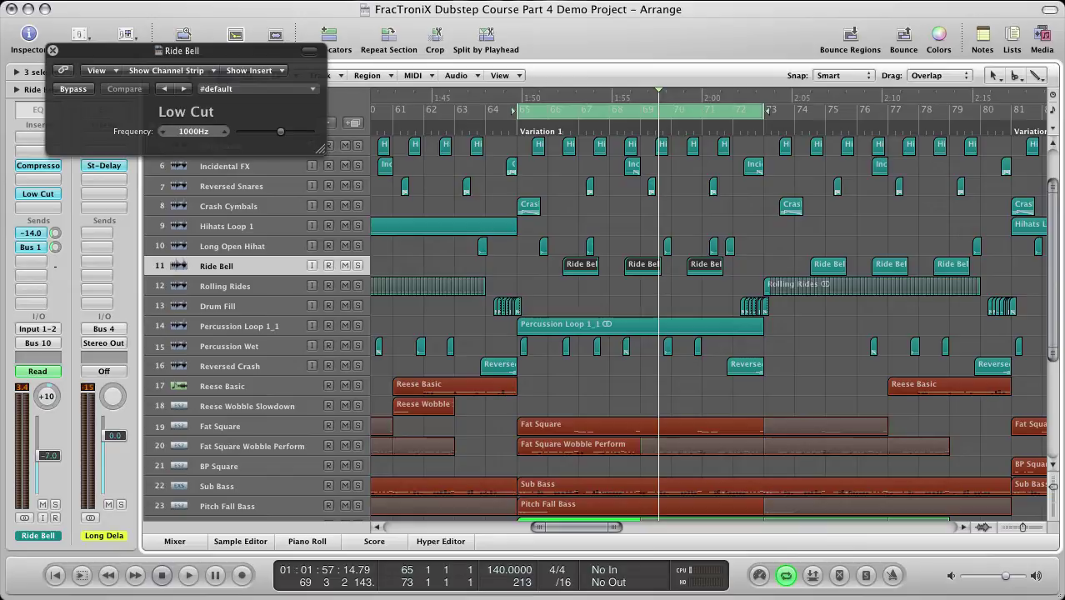
click(524, 268)
key(space)
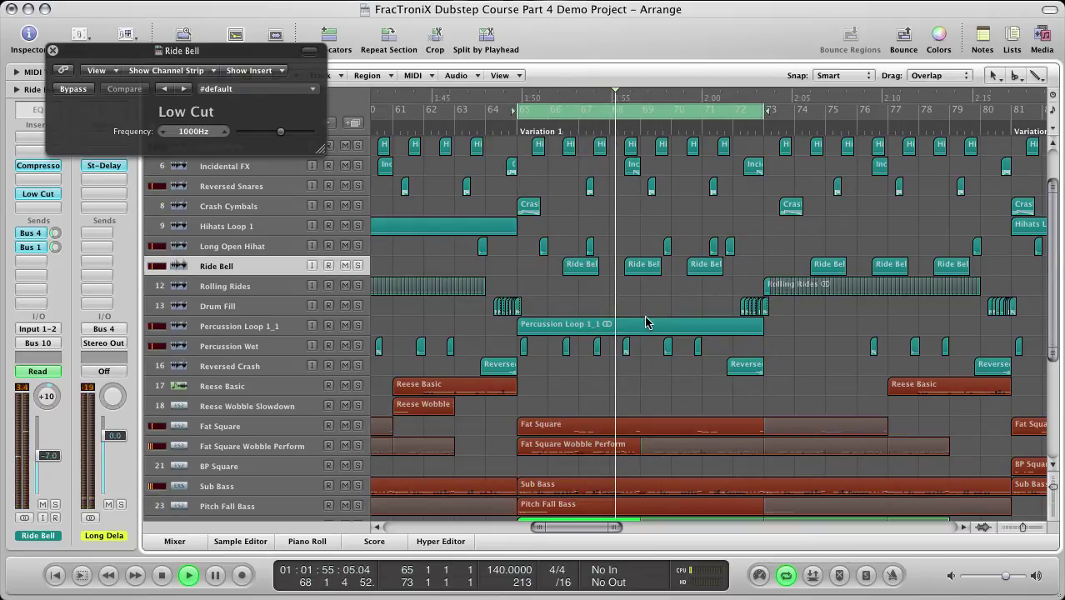
key(ctrl+Left)
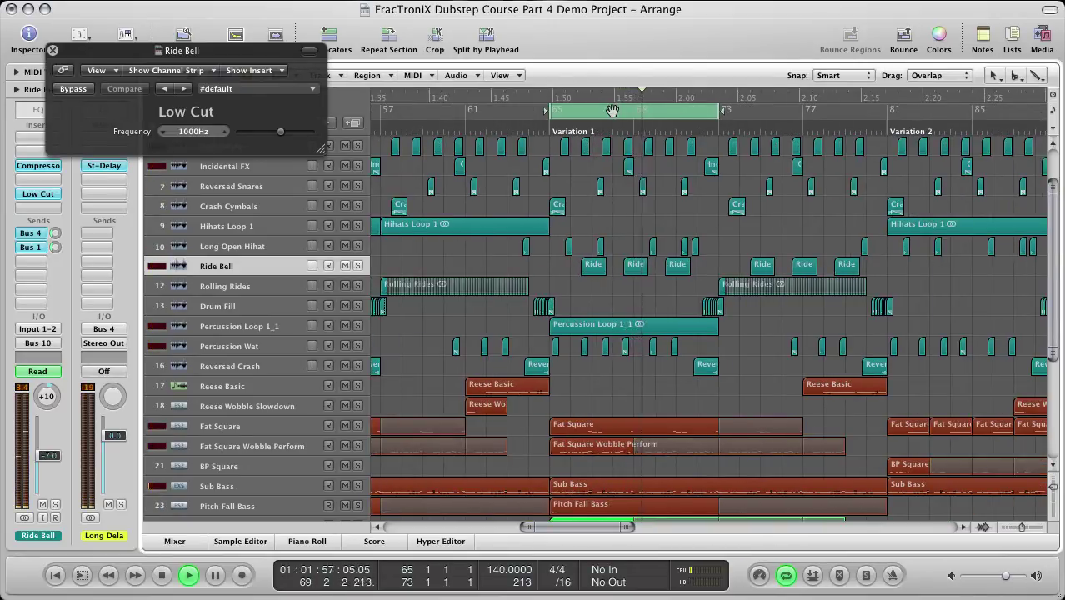
key(space)
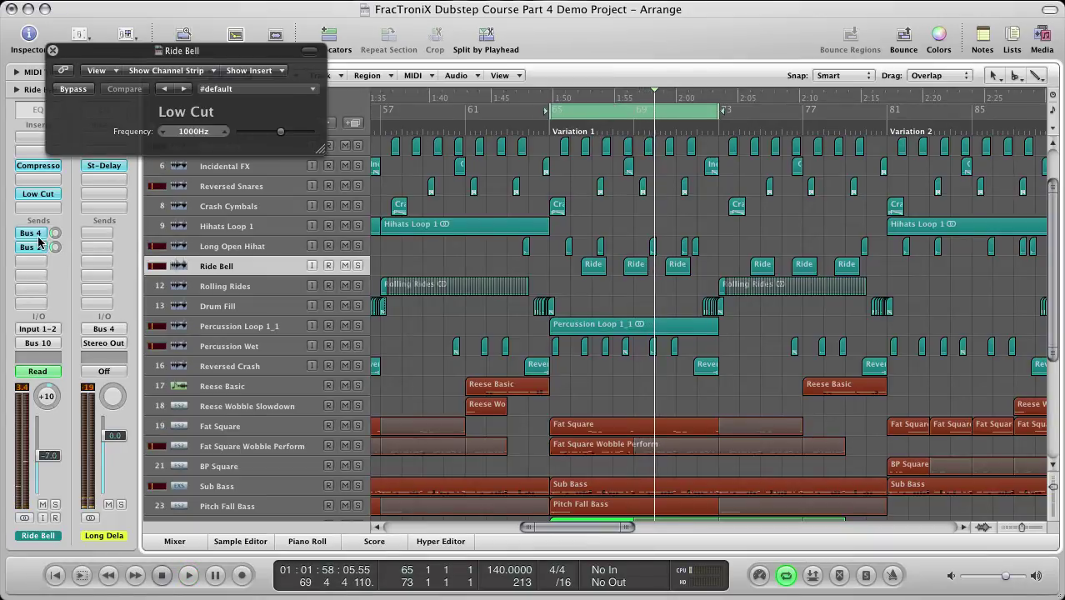
Switch the Ride Bell's Bus 4 send to Bus 2 (St Delay) and audition the change
click(37, 237)
mouse_move(58, 319)
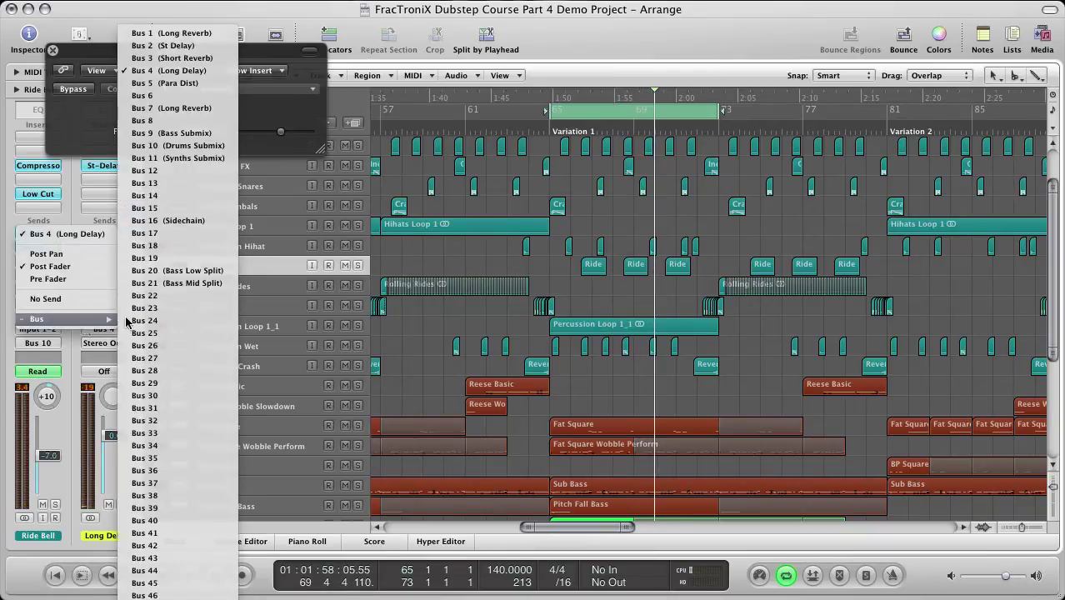
click(184, 48)
key(space)
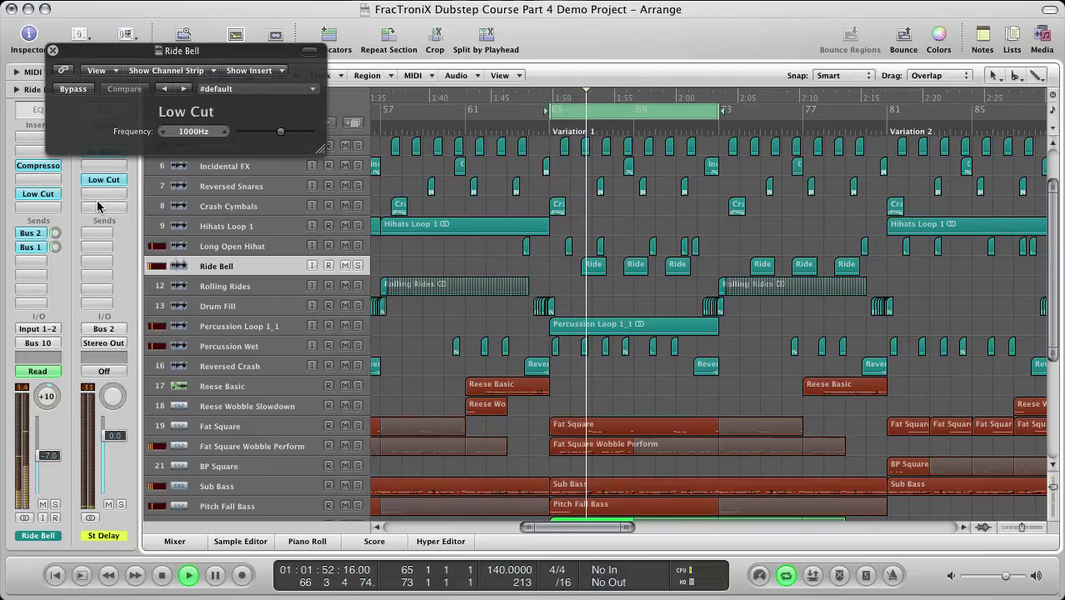
key(space)
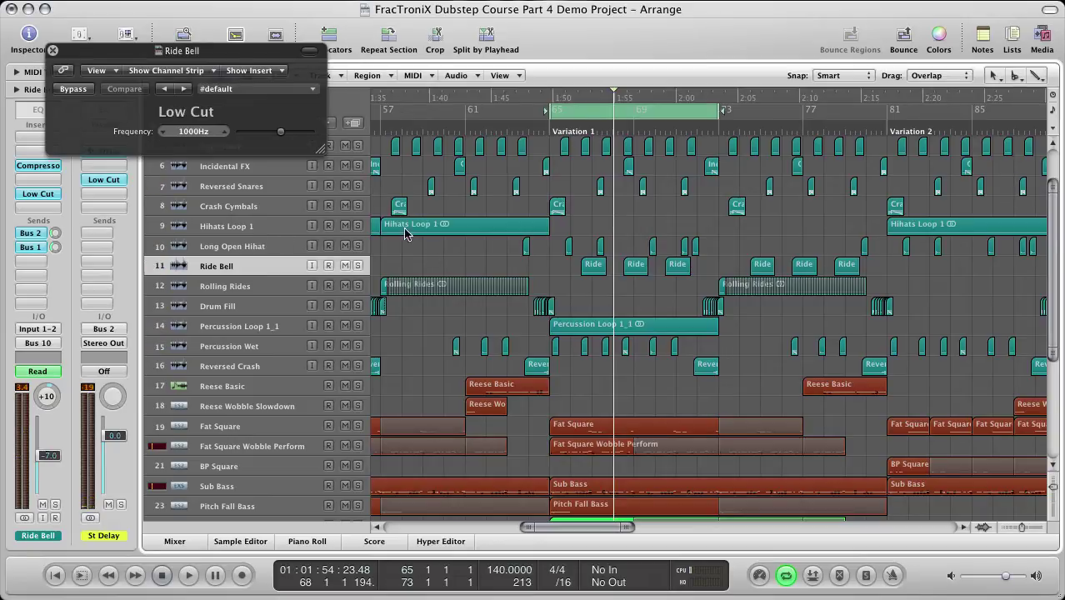
Close the Low Cut window, turn off the cycle, and play the section around bar 73
drag(146, 46, 206, 116)
click(112, 121)
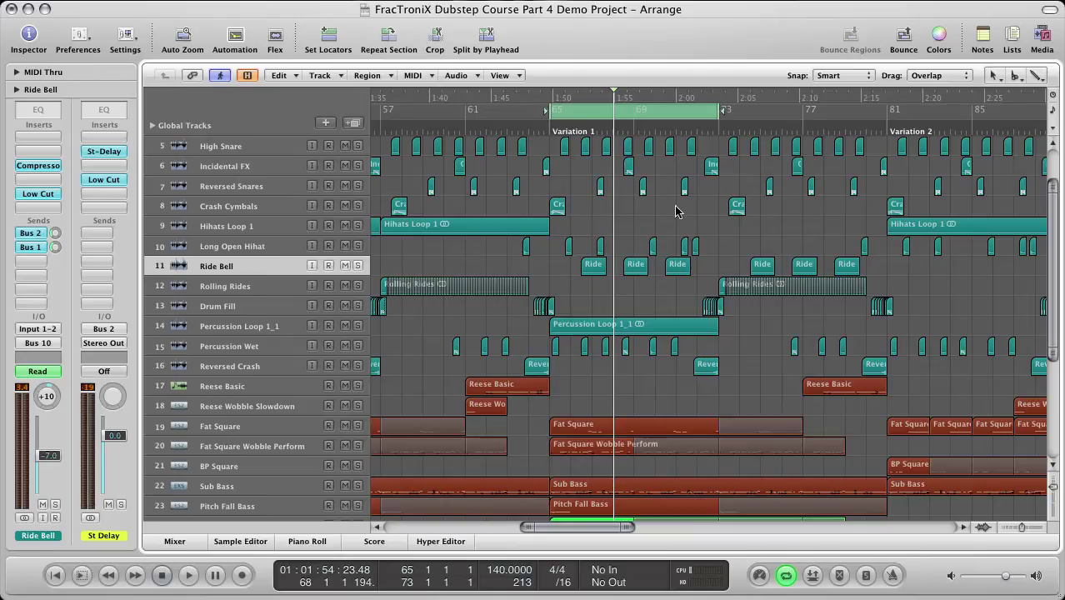
click(705, 122)
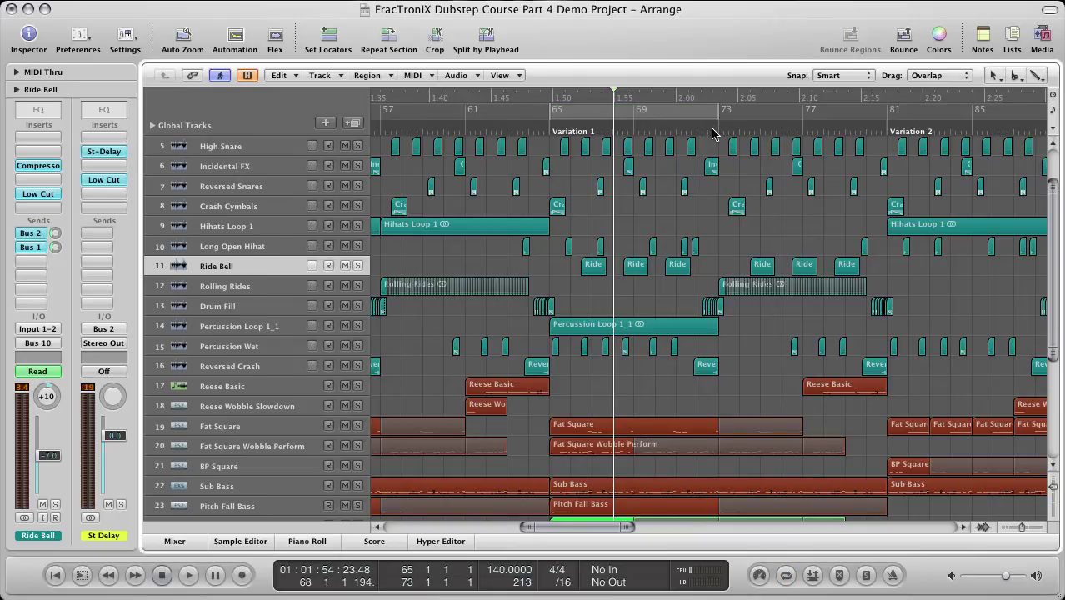
double_click(705, 134)
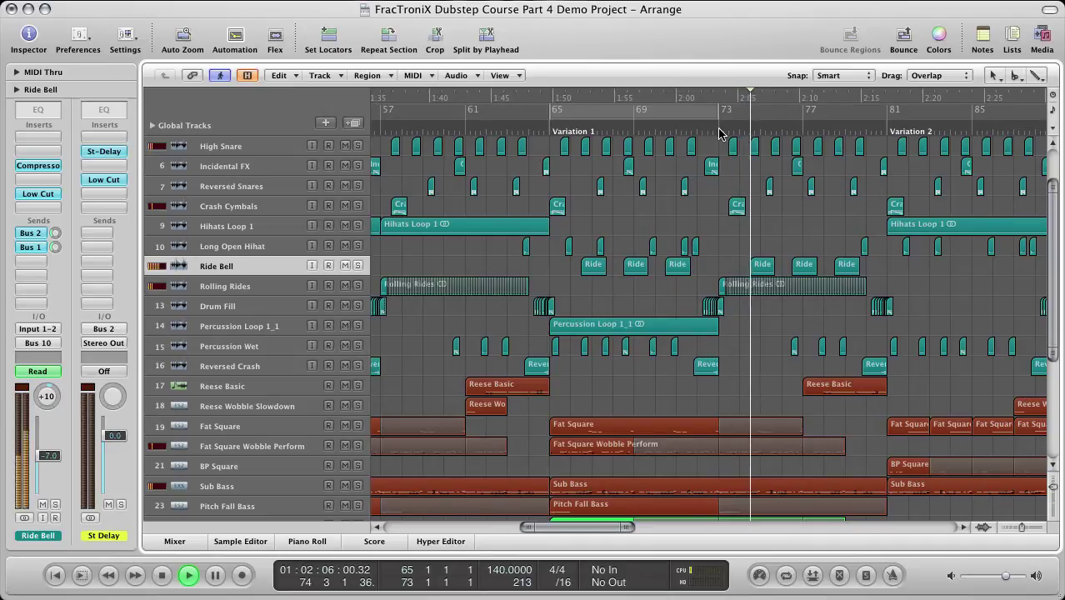
Set the cycle range to bars 73 to 81, covering the second half of Variation 1
drag(718, 122, 885, 119)
key(super+Right)
key(super+Right)
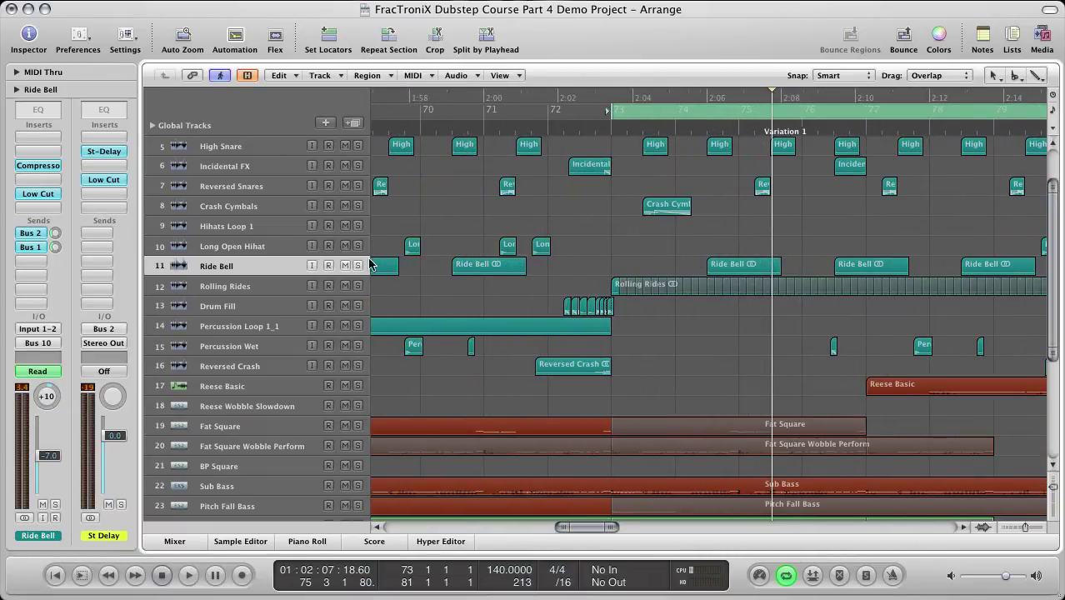
Pan the Ride Bell channel to +32 while auditioning the cycled bars
drag(45, 404, 45, 401)
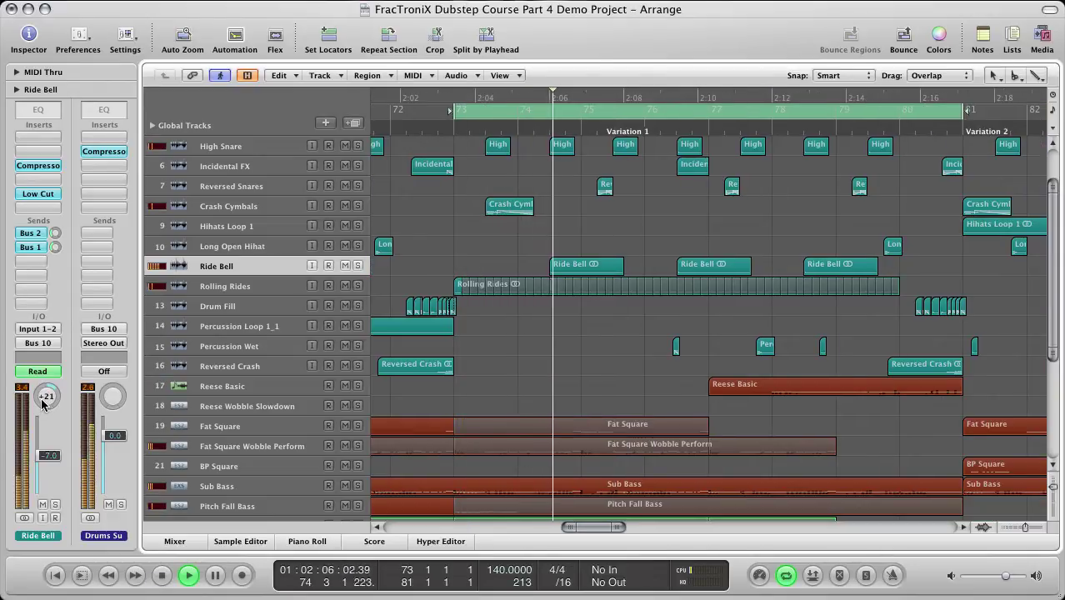
key(space)
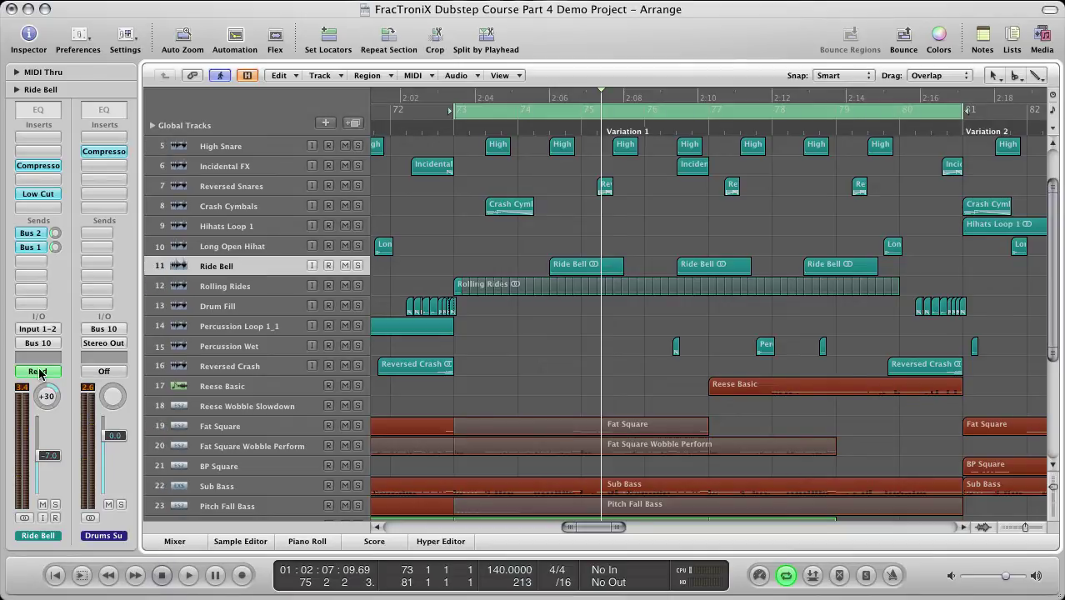
key(space)
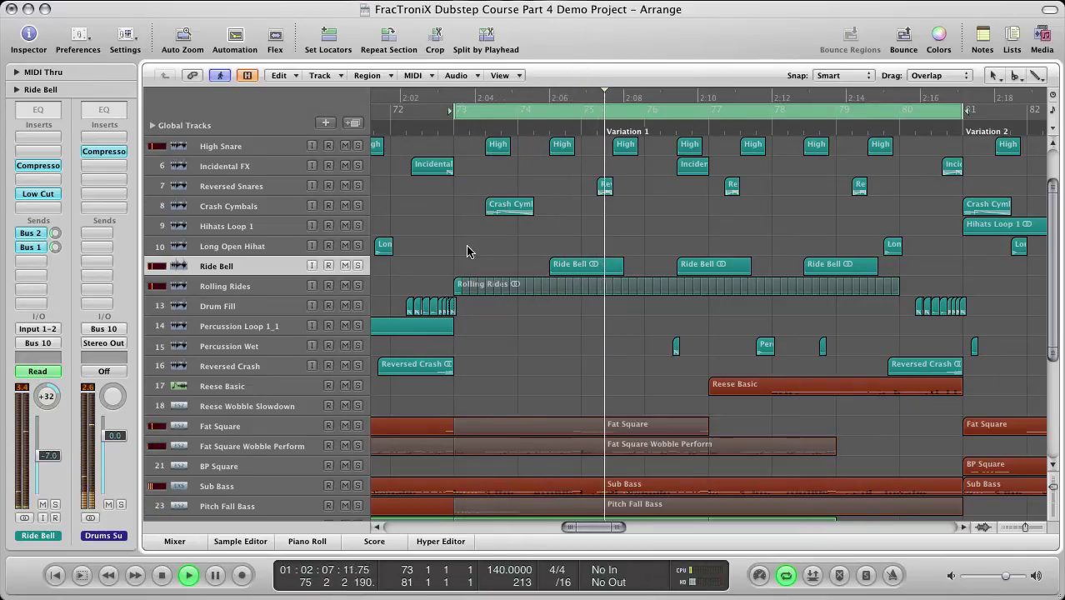
Play the arrangement from just before bar 65 at the start of Variation 1
key(ctrl+Left)
key(ctrl+Left)
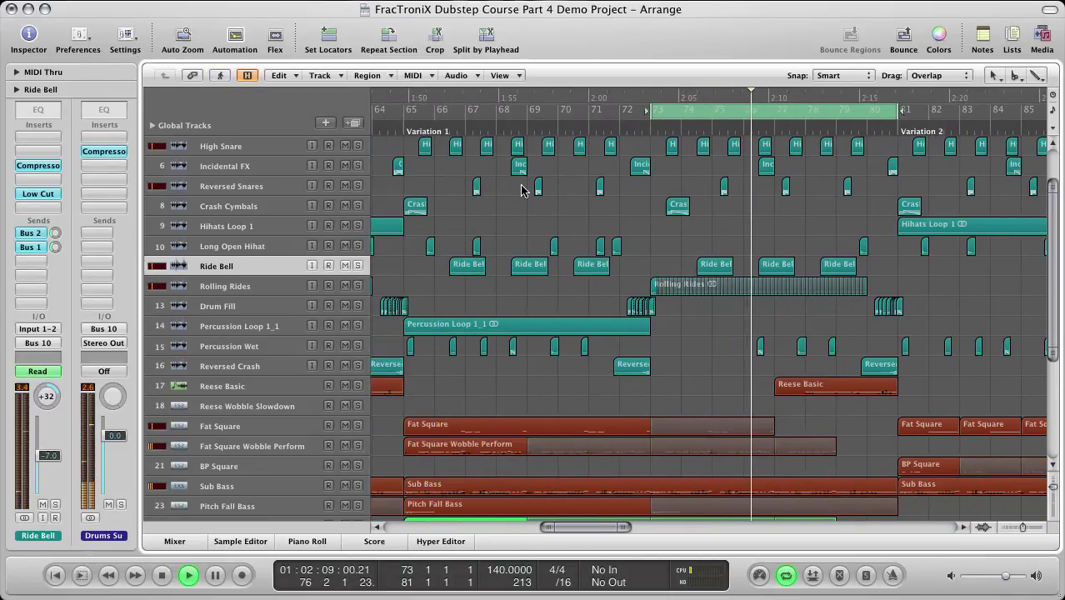
click(401, 131)
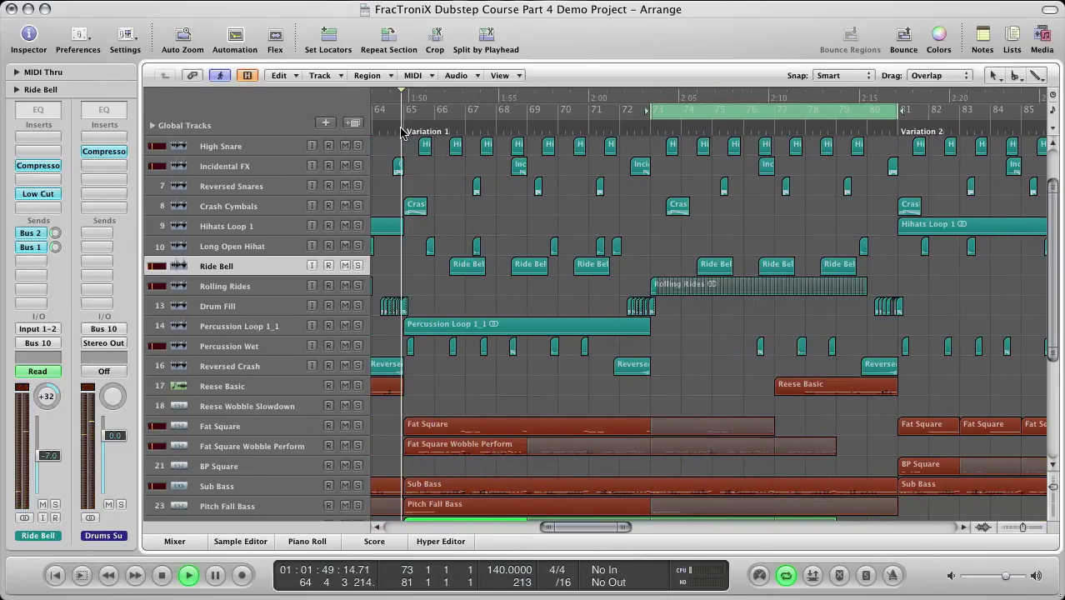
Turn off the cycle over bars 73–81, set a new cycle range of bars 65 to 73 and play it
click(704, 111)
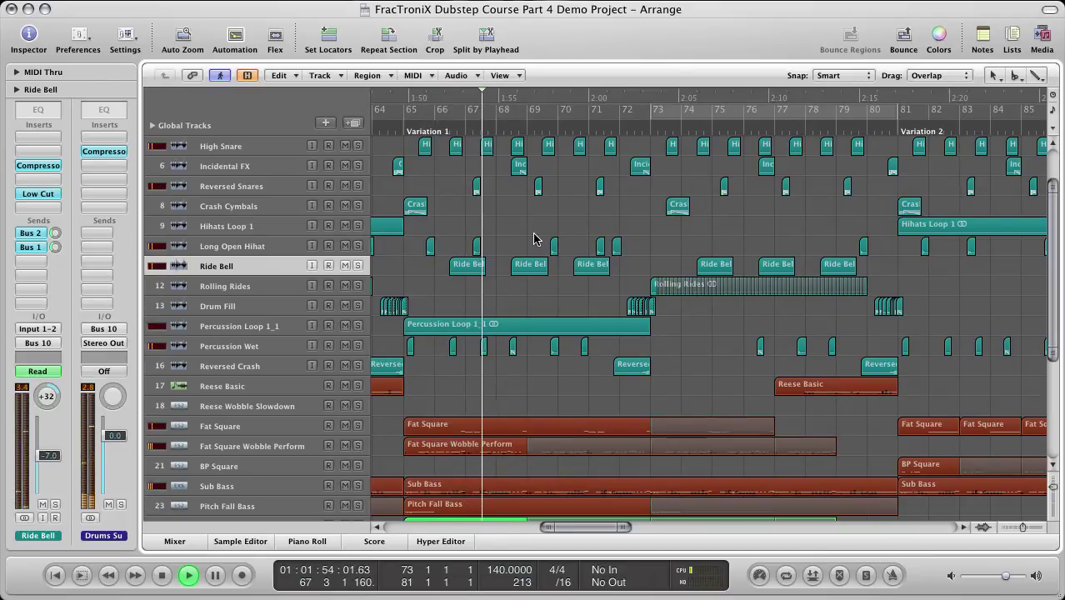
key(space)
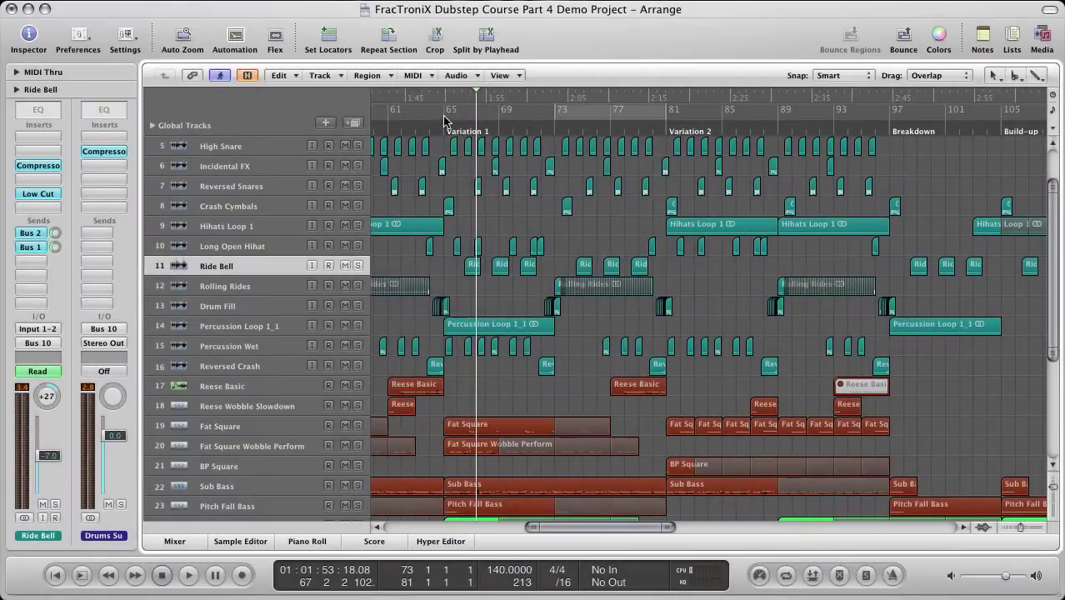
drag(446, 109, 554, 109)
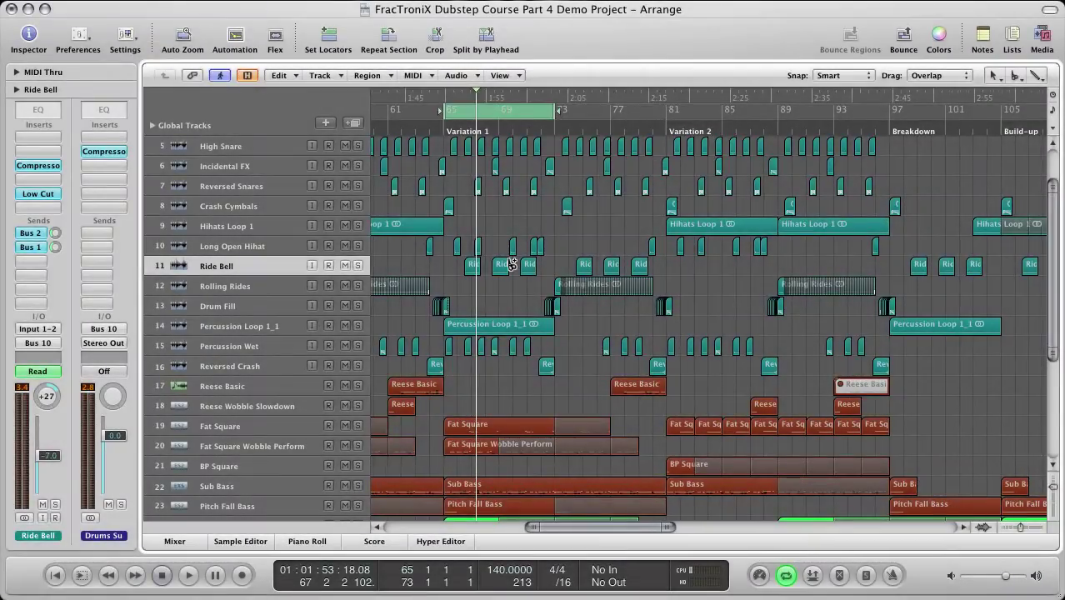
scroll(511, 264, up, 5)
key(space)
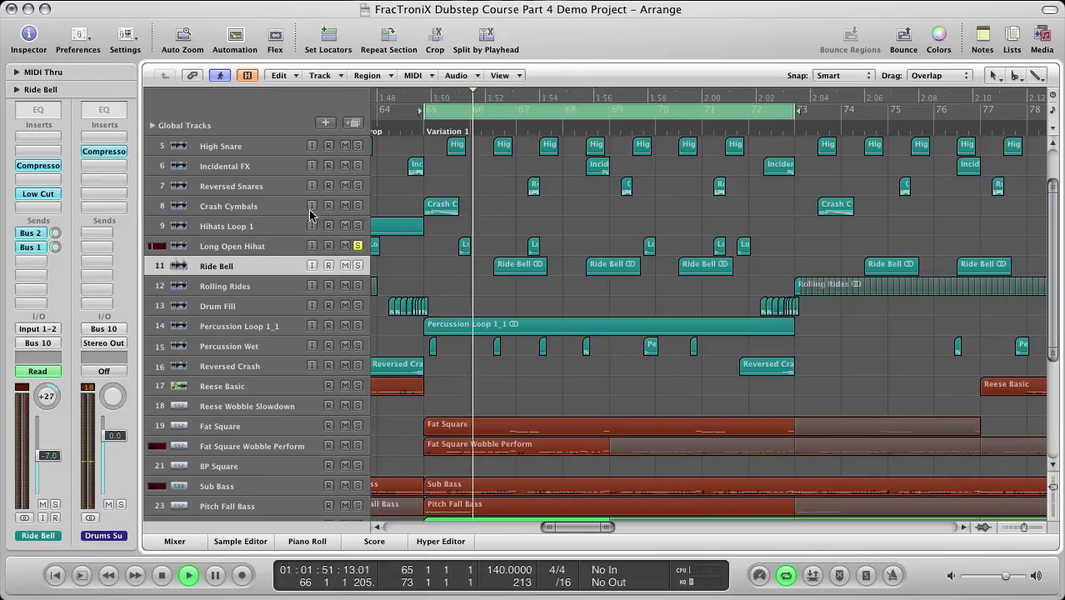
Select the Long Open Hihat track, take it out of solo and audition it within the full mix
click(259, 247)
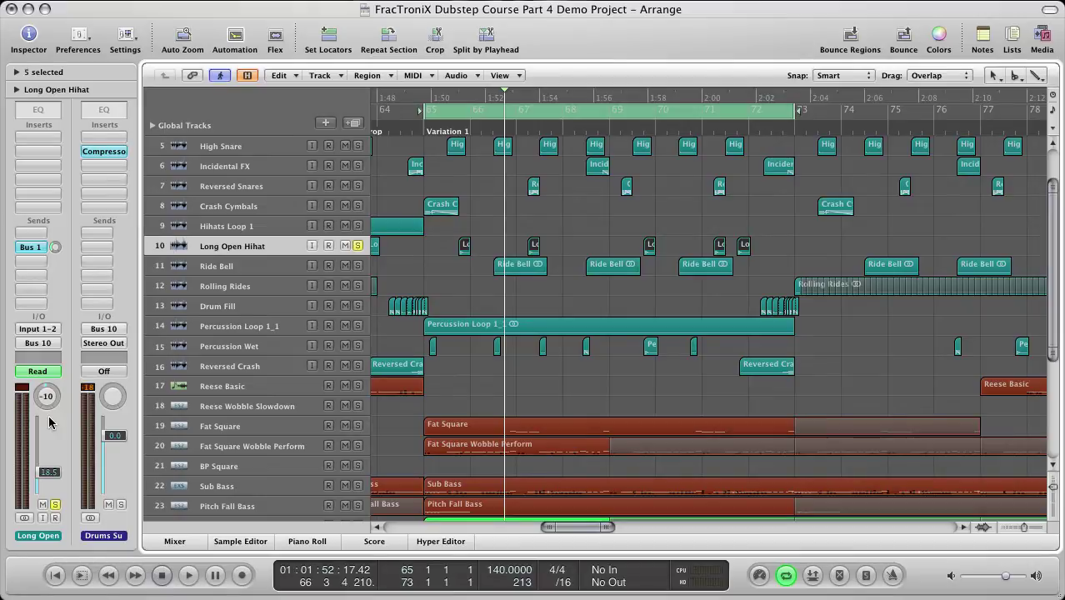
key(space)
click(357, 245)
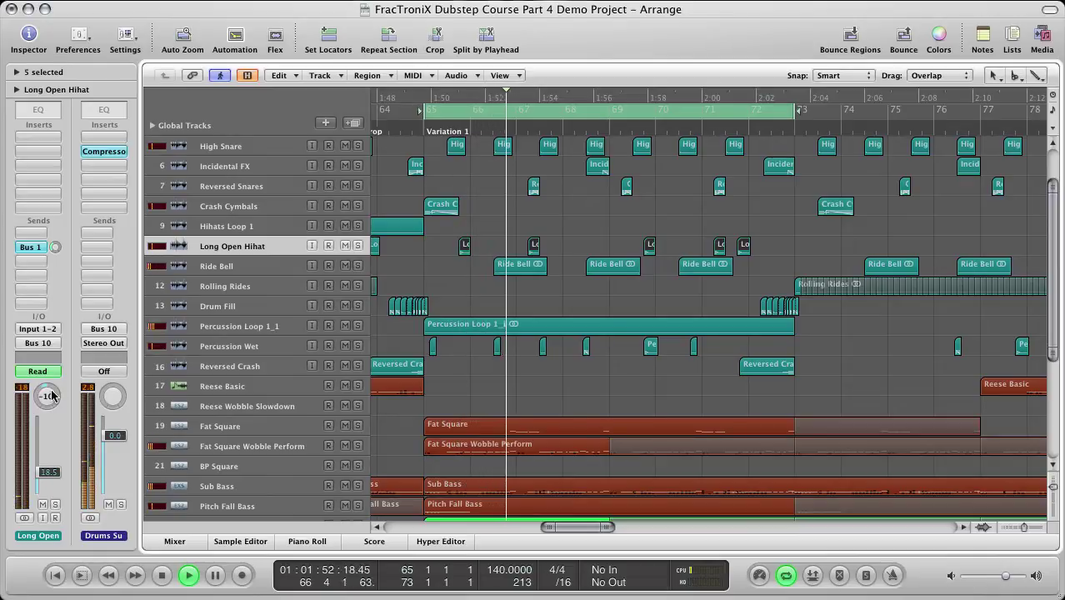
click(439, 254)
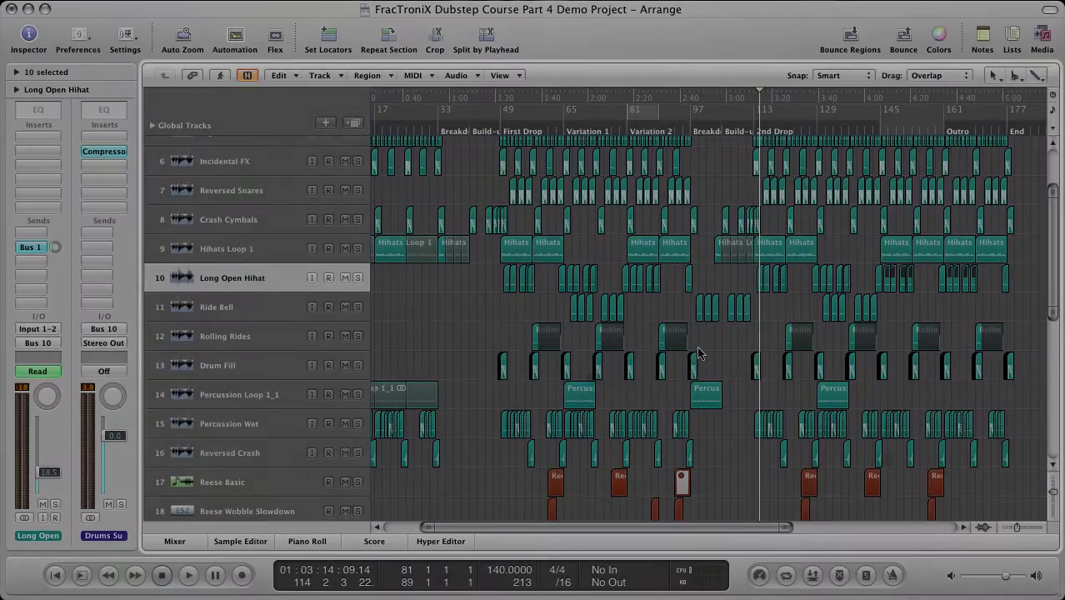
Select the Incidental FX track and set the cycle range to bars 49 to 97, from First Drop through Variation 2
scroll(473, 304, up, 5)
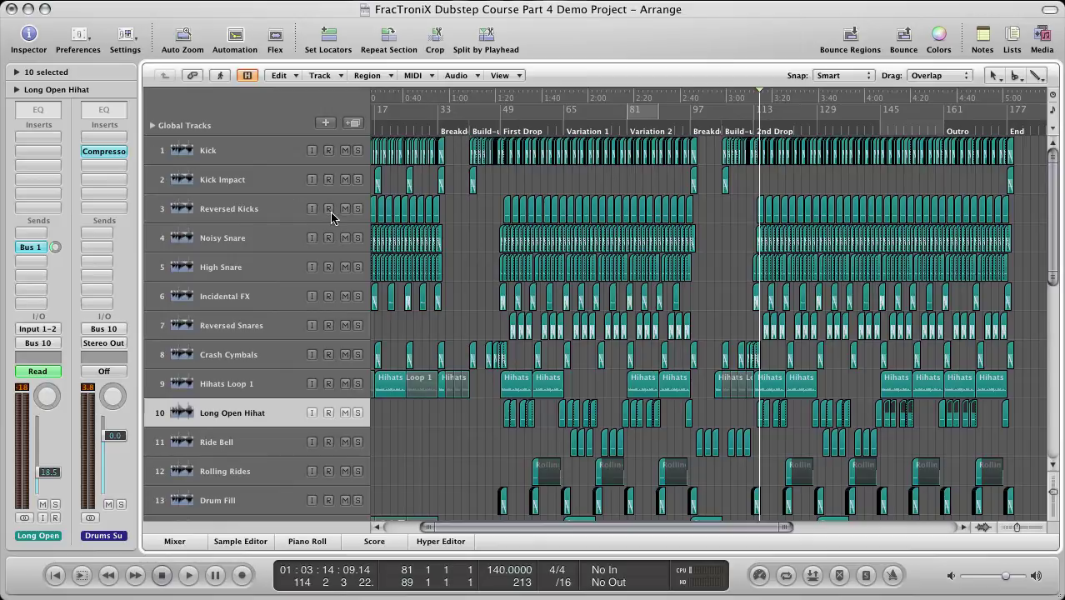
click(243, 296)
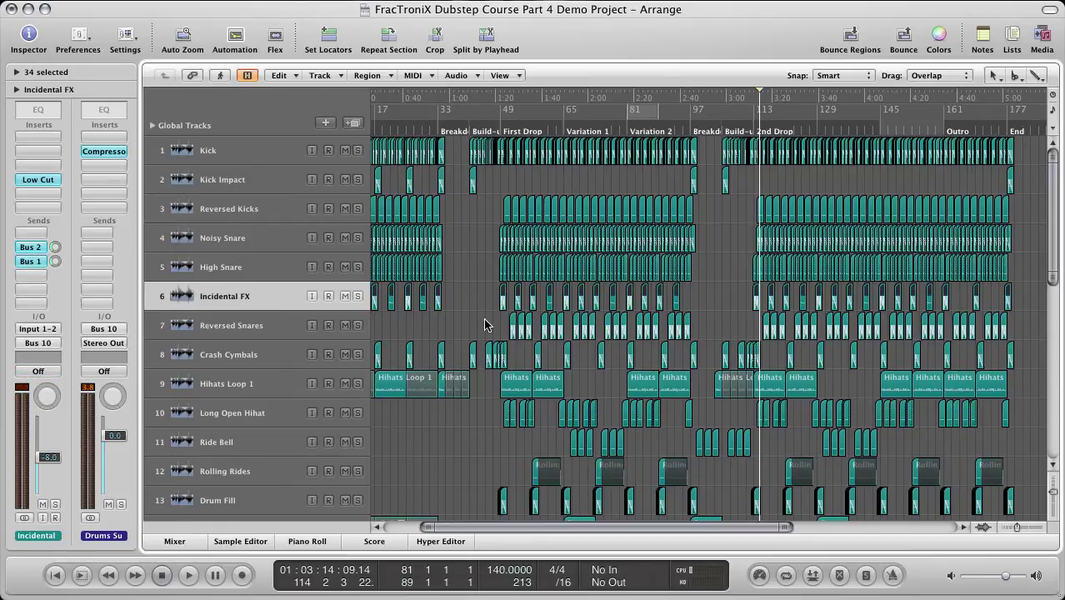
drag(510, 114, 698, 114)
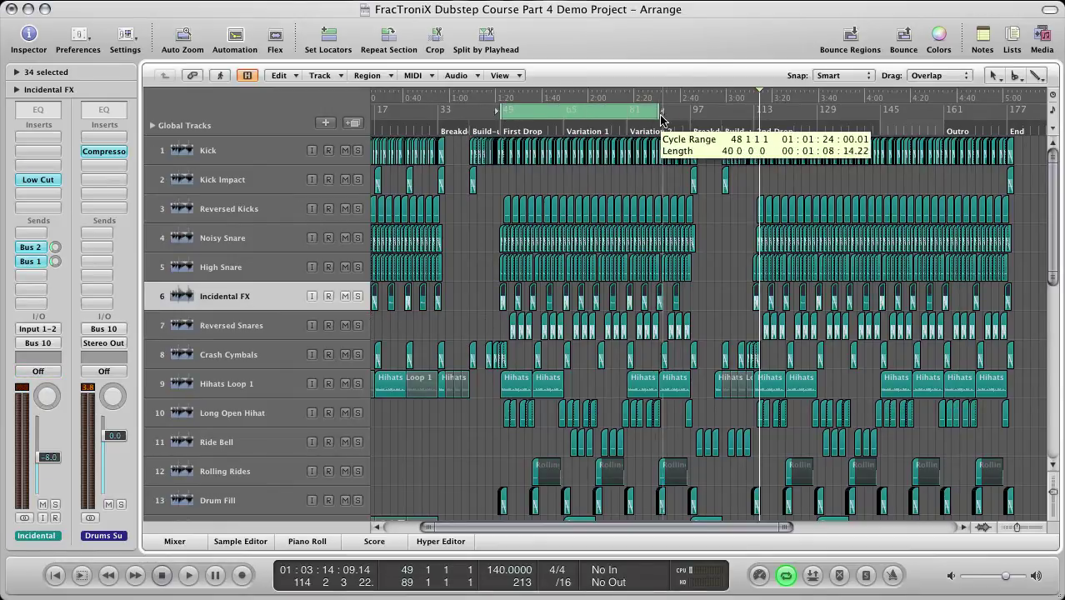
Show the tracks' volume automation and audition the Incidental FX track with its level at -9.0 dB
key(a)
key(z)
key(super+Up)
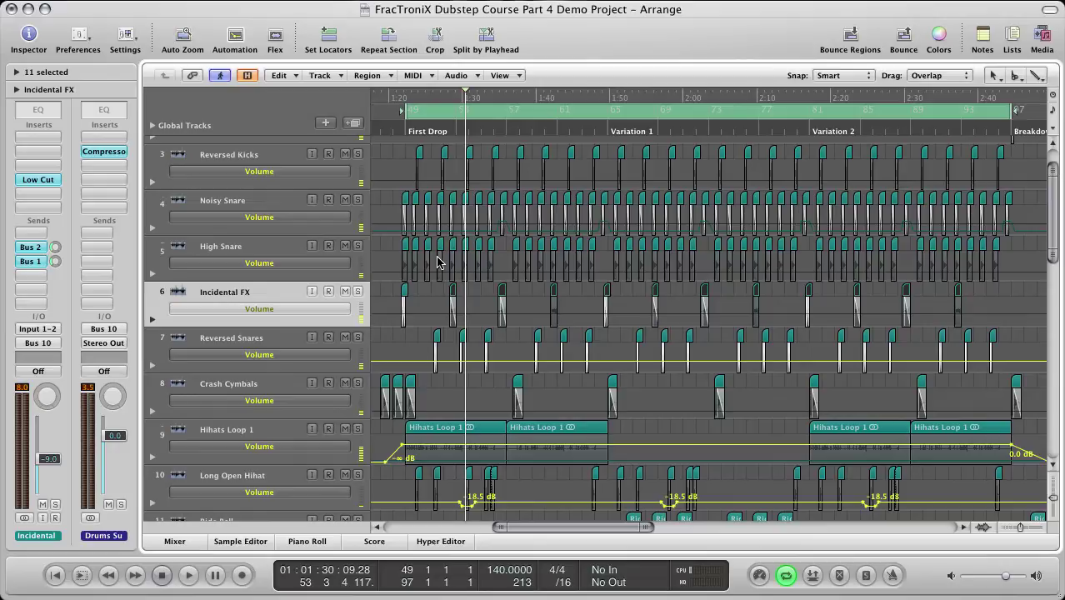
key(space)
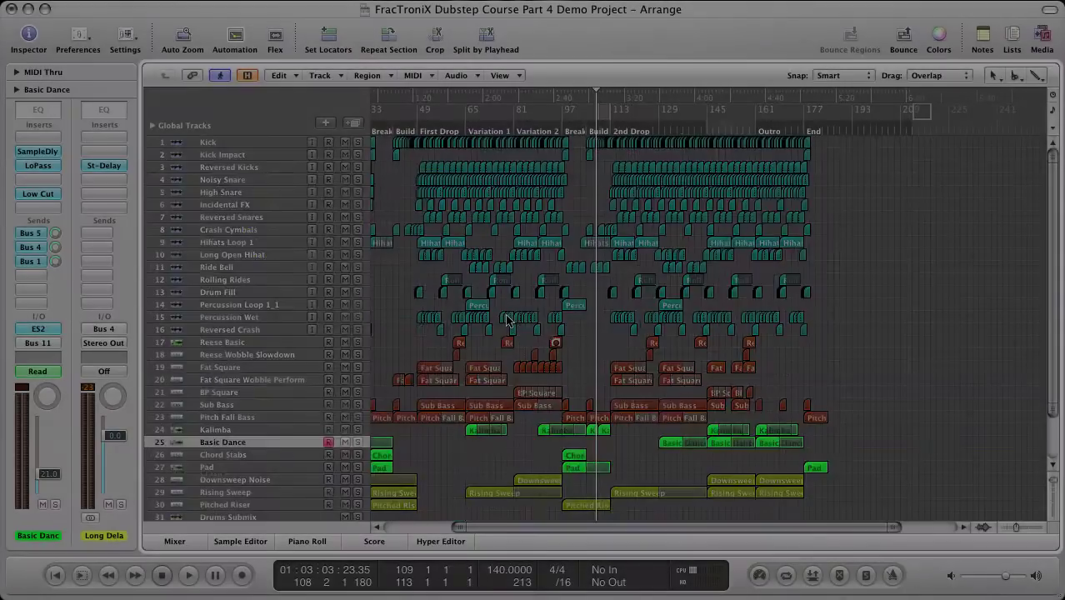
Set the cycle range to bars 49 to 65 over the First Drop, select the Fat Square track and play the section
key(z)
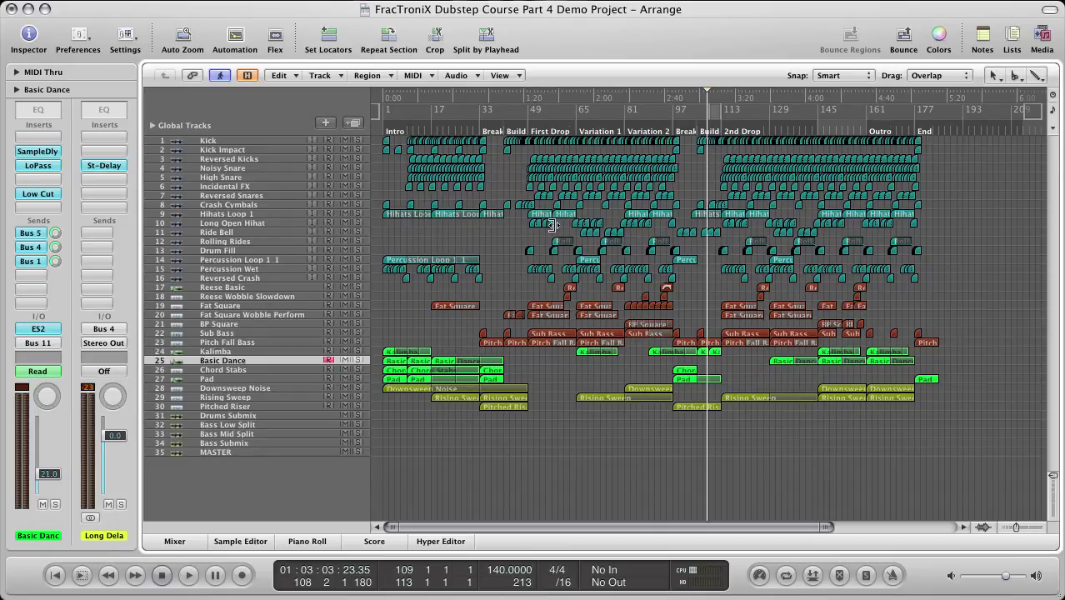
key(z)
drag(450, 111, 590, 111)
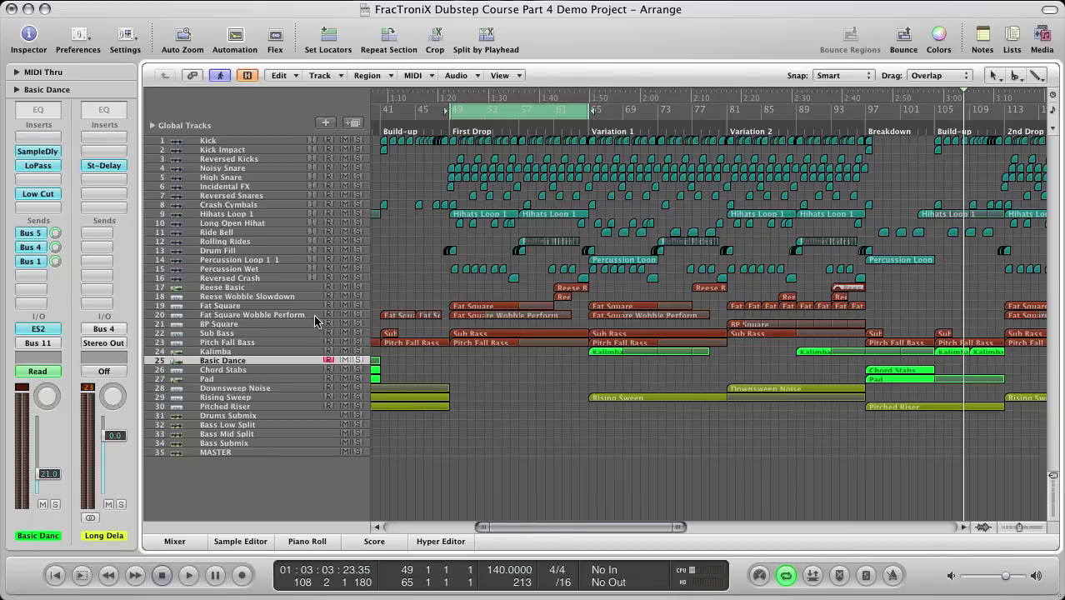
key(super+Right)
key(super+Right)
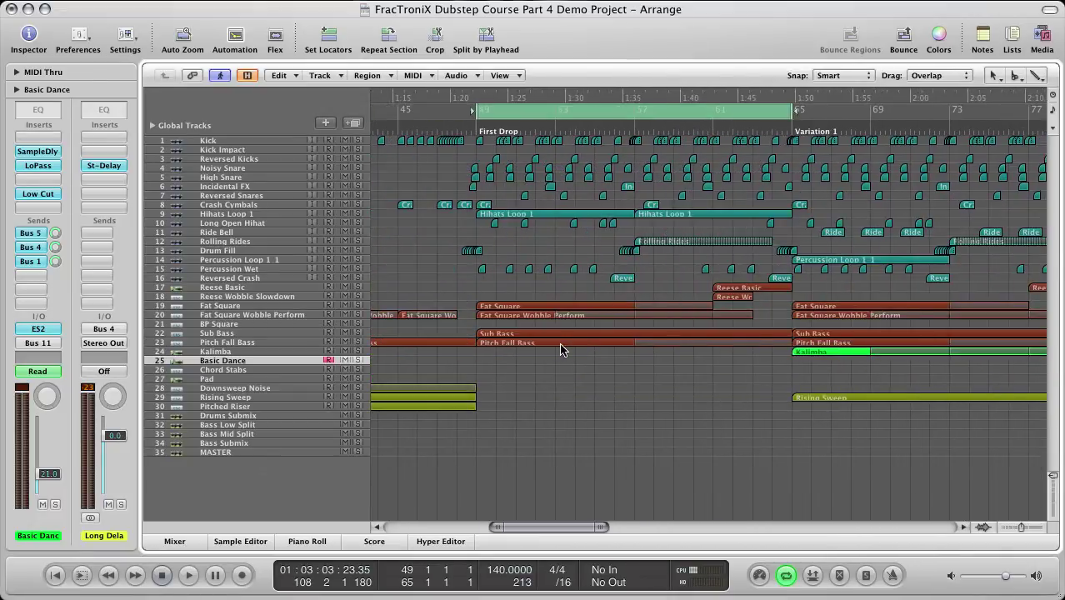
click(253, 306)
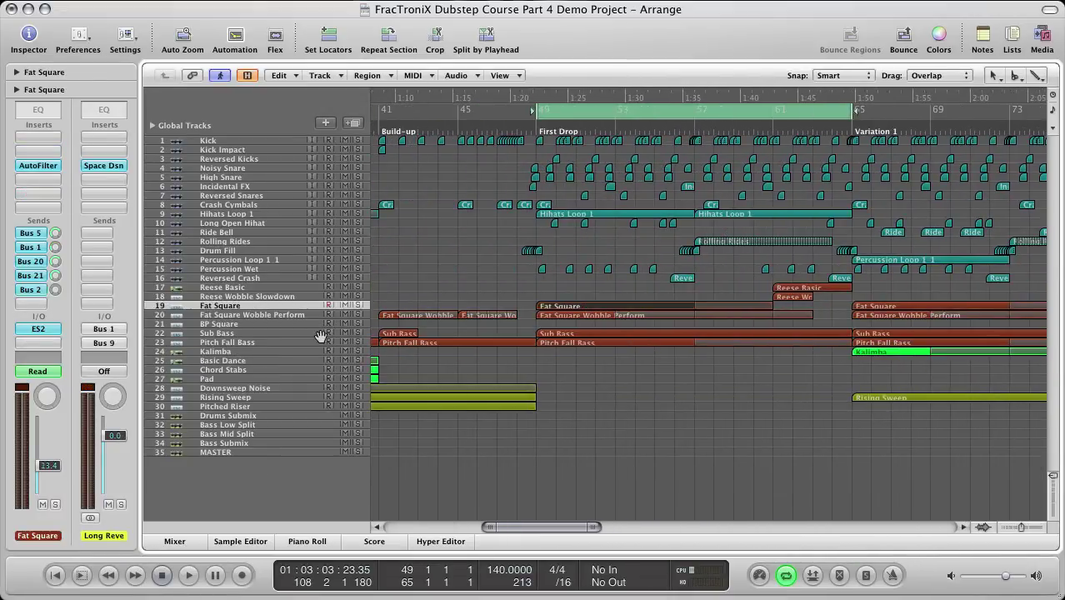
key(space)
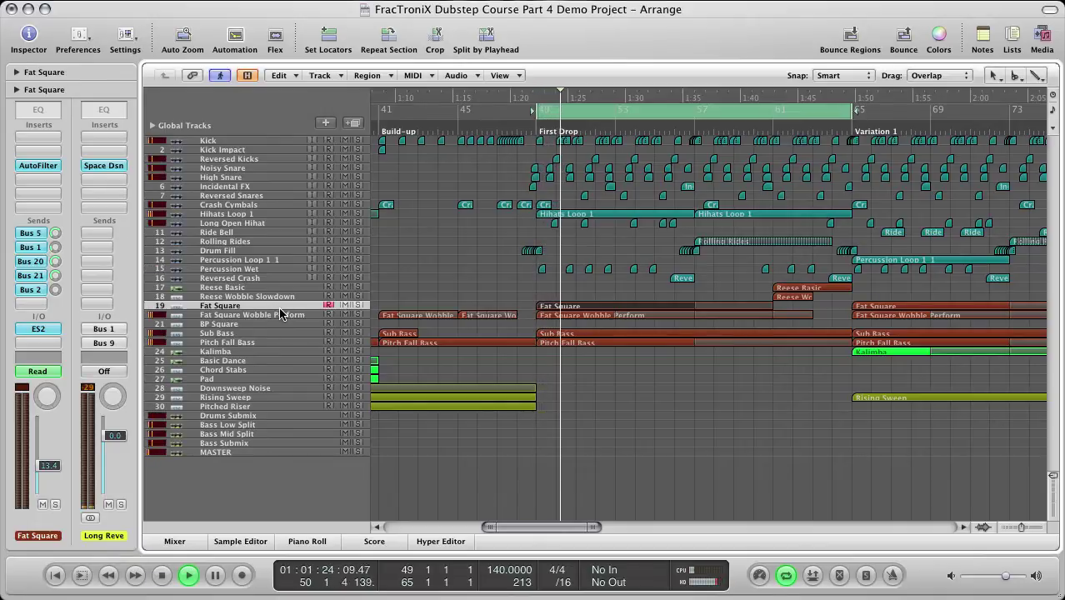
Solo and select the Fat Square Wobble Perform track and audition it from the start of the First Drop
click(357, 315)
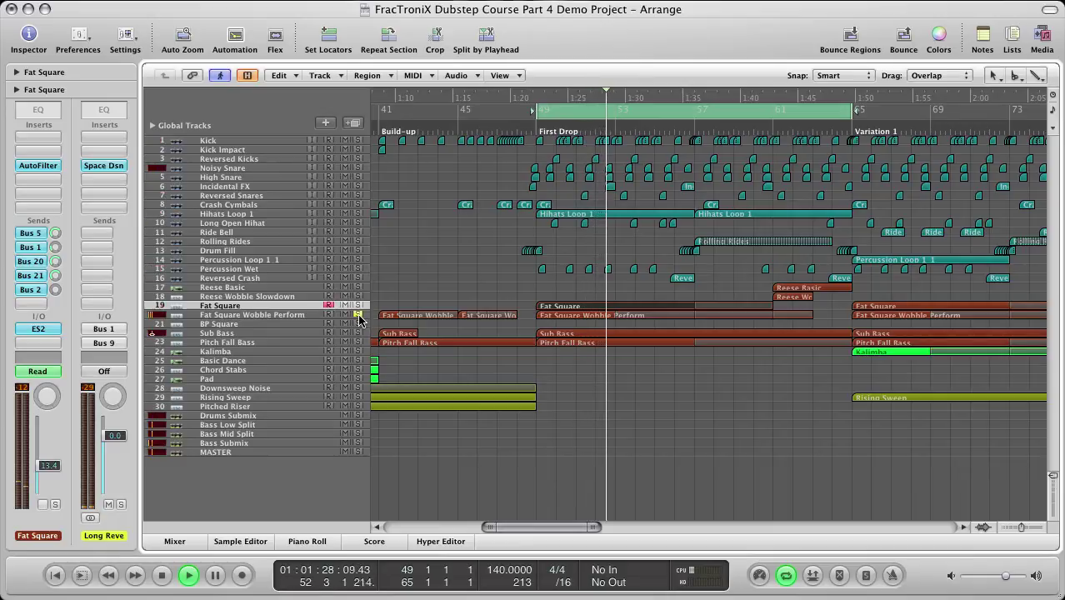
key(space)
key(space)
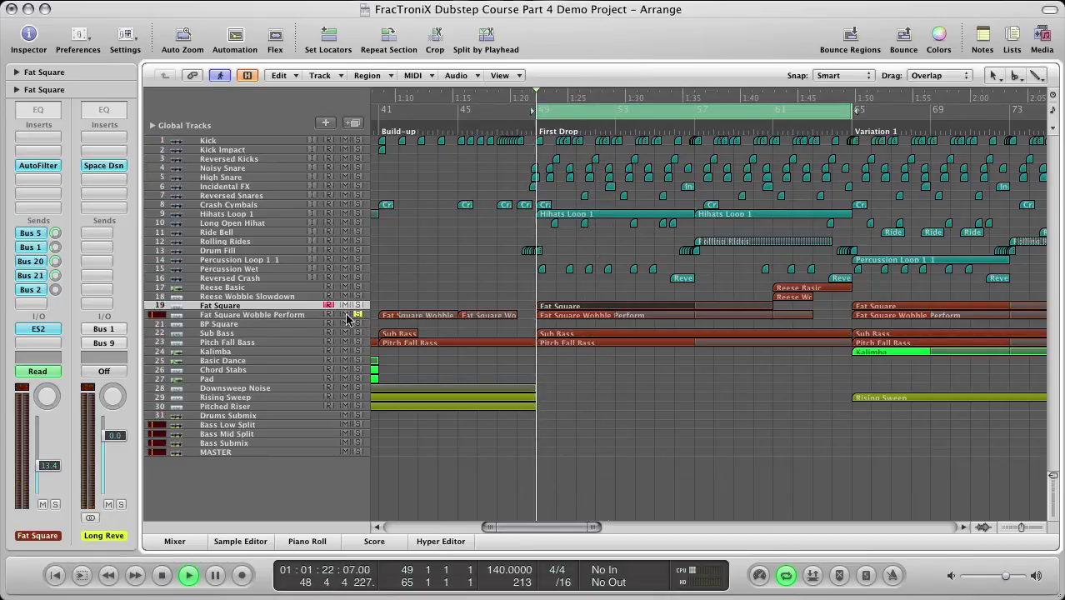
click(301, 315)
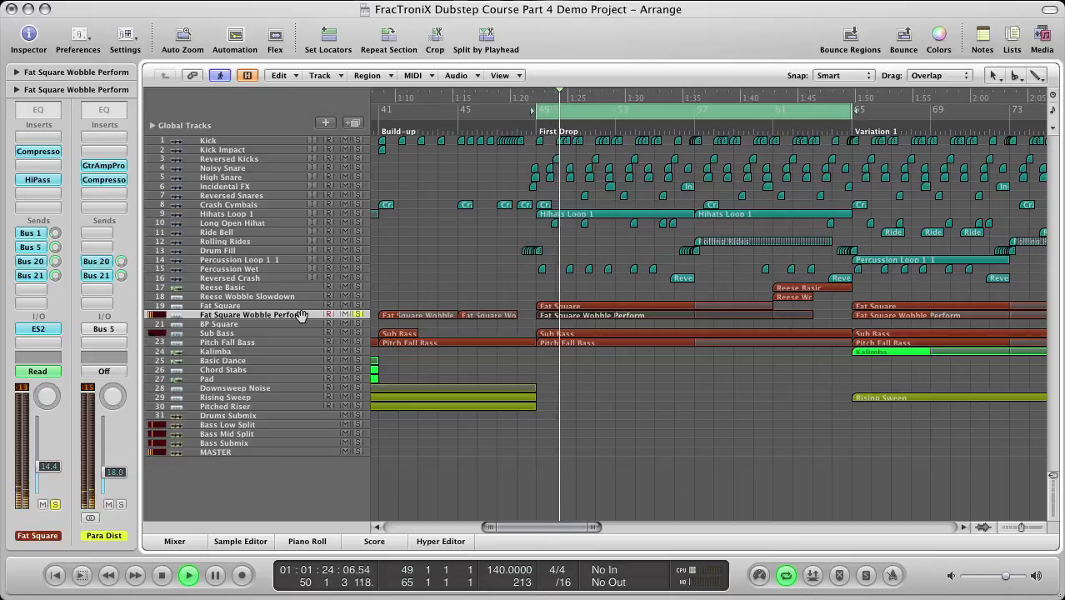
key(space)
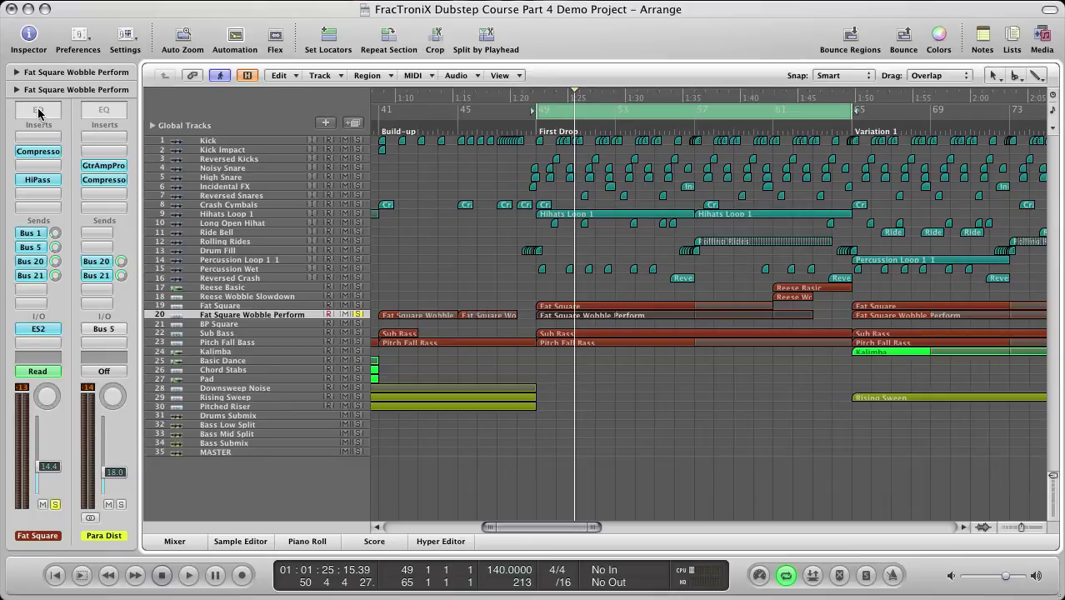
Add a Channel EQ to Fat Square Wobble Perform and boost the 200 Hz band by 5.5 dB with a Q of 0.79
click(37, 113)
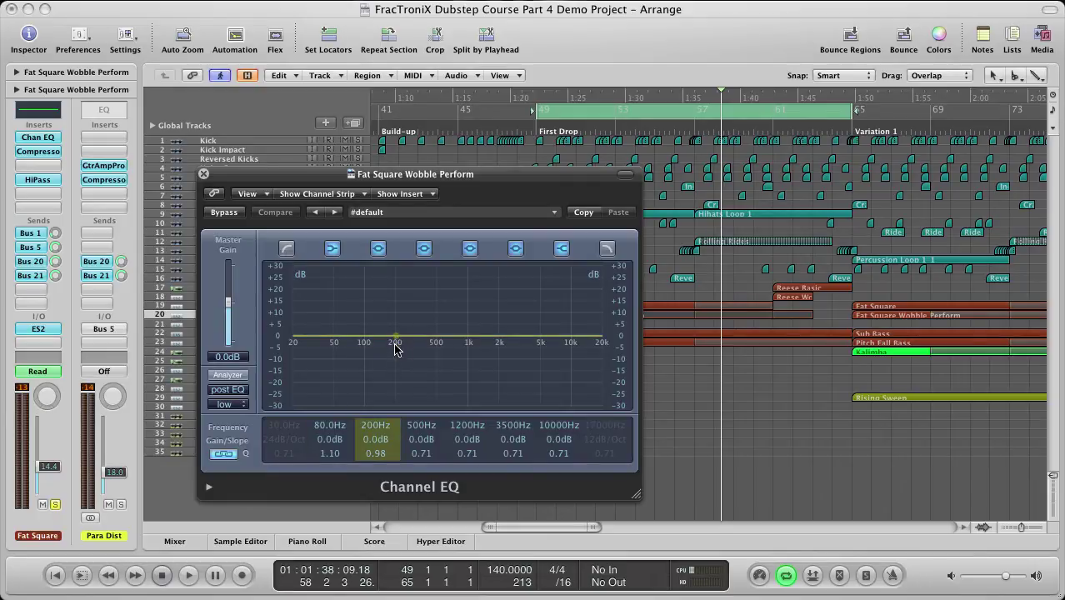
key(space)
drag(363, 446, 365, 440)
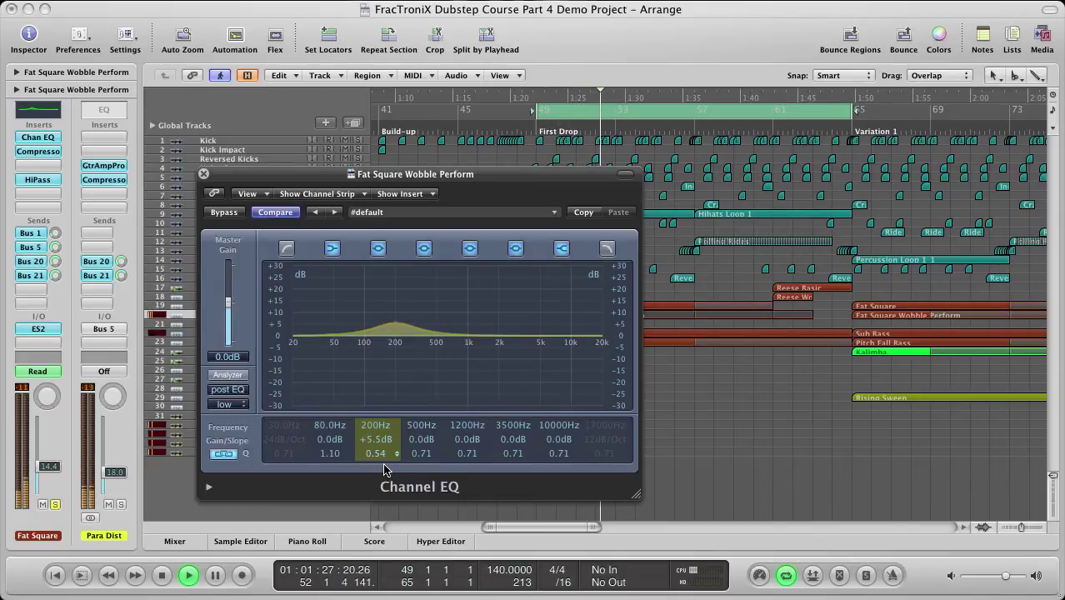
Turn on the Channel EQ's analyzer with high resolution and switch it to pre EQ
click(228, 375)
click(239, 405)
click(250, 426)
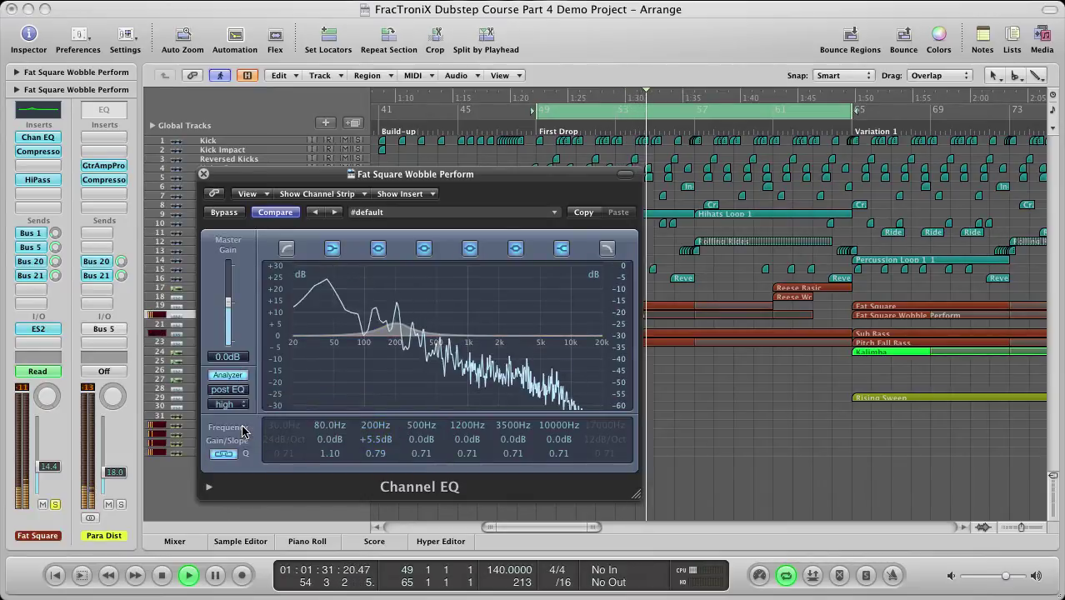
click(227, 390)
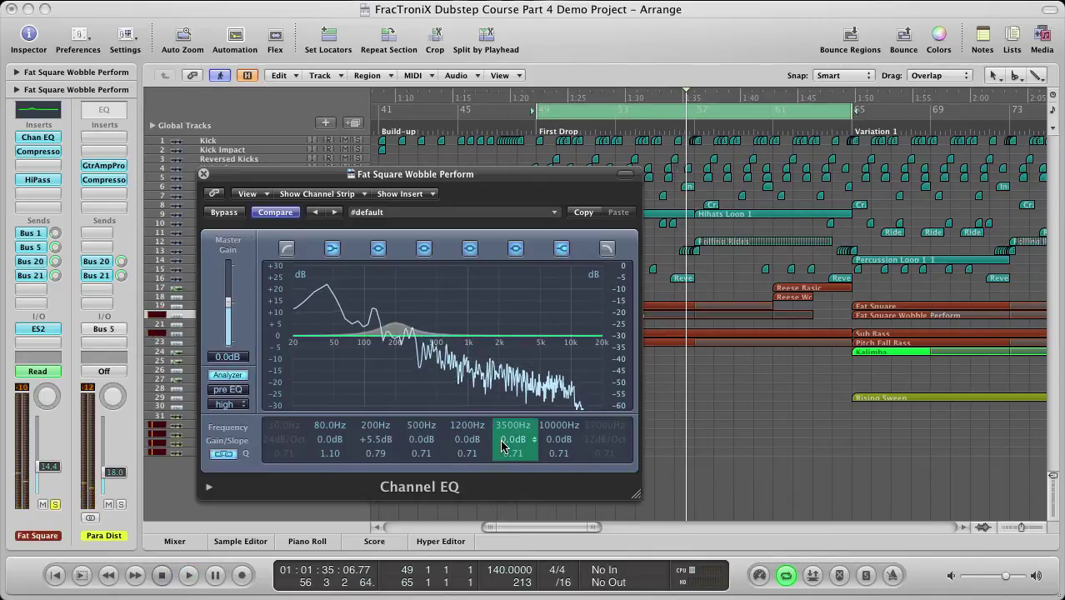
Boost 1200 Hz by 1.5 dB, 3500 Hz by 3.0 dB and 10000 Hz by 1.0 dB, and unsolo the track during playback
key(space)
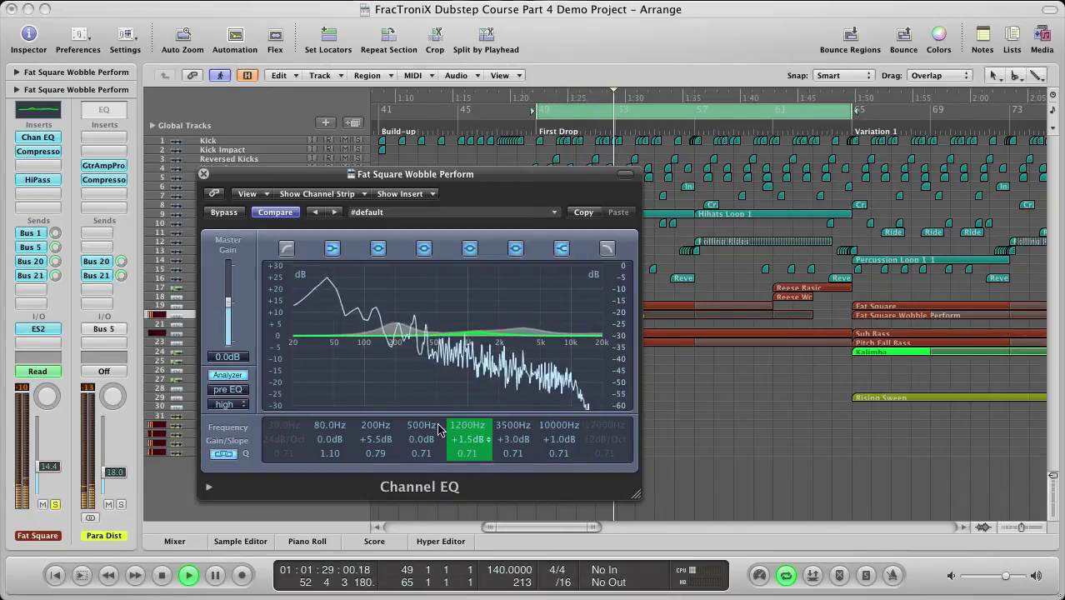
click(55, 505)
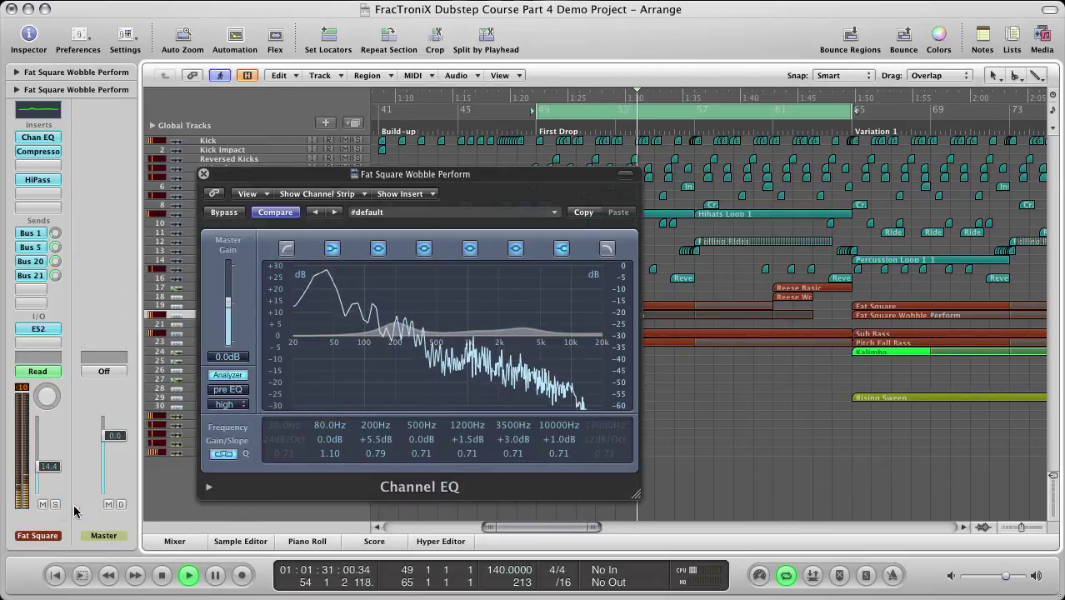
Reset the 1200 Hz and 3500 Hz gains for comparison, set both to +2.0 dB, and close the Channel EQ
alt+click(456, 439)
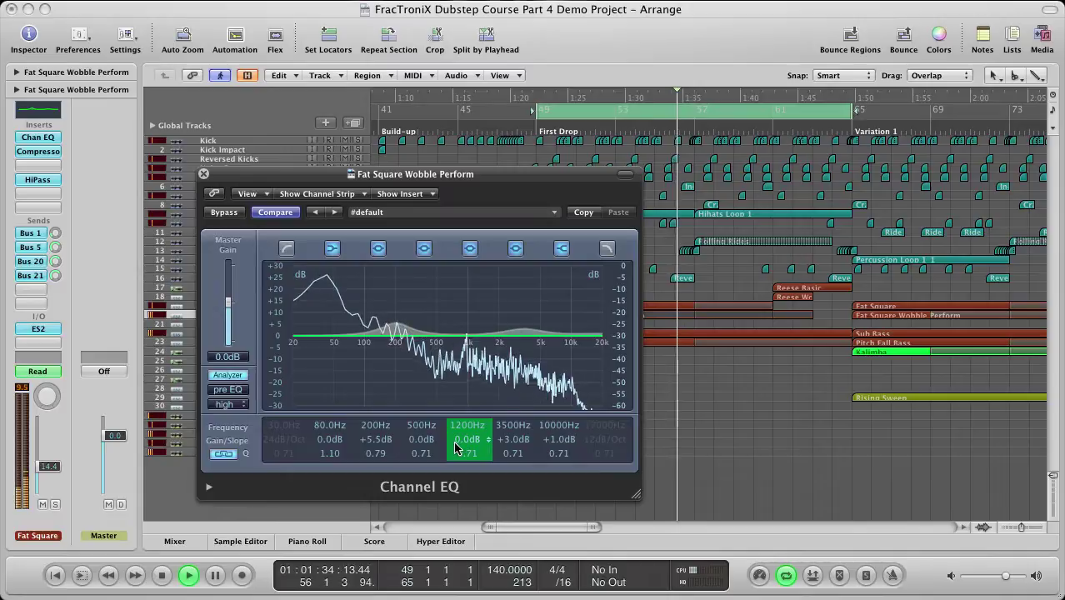
alt+click(505, 441)
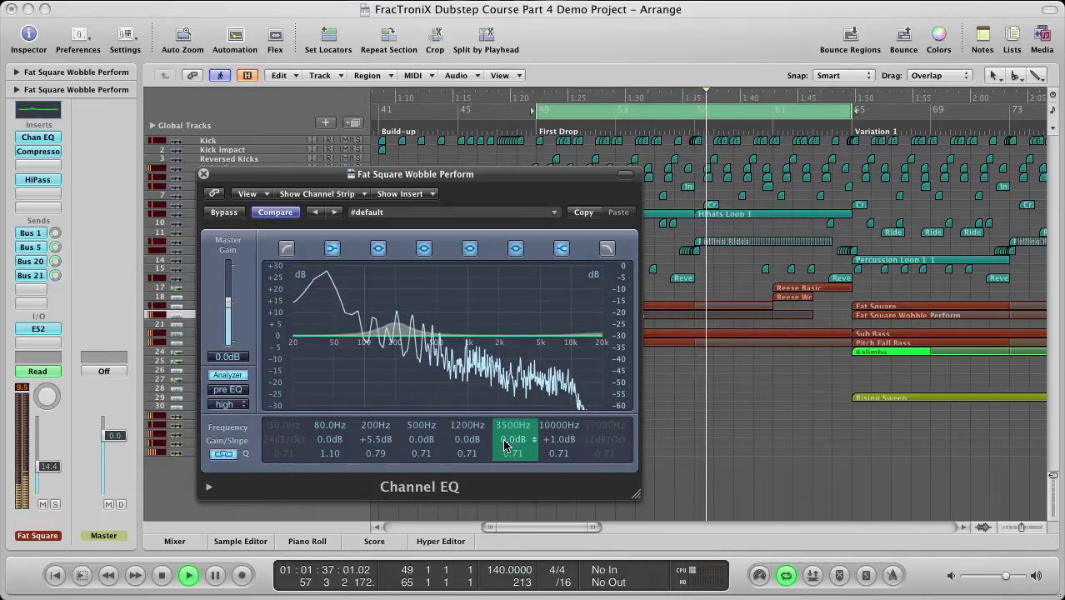
double_click(467, 441)
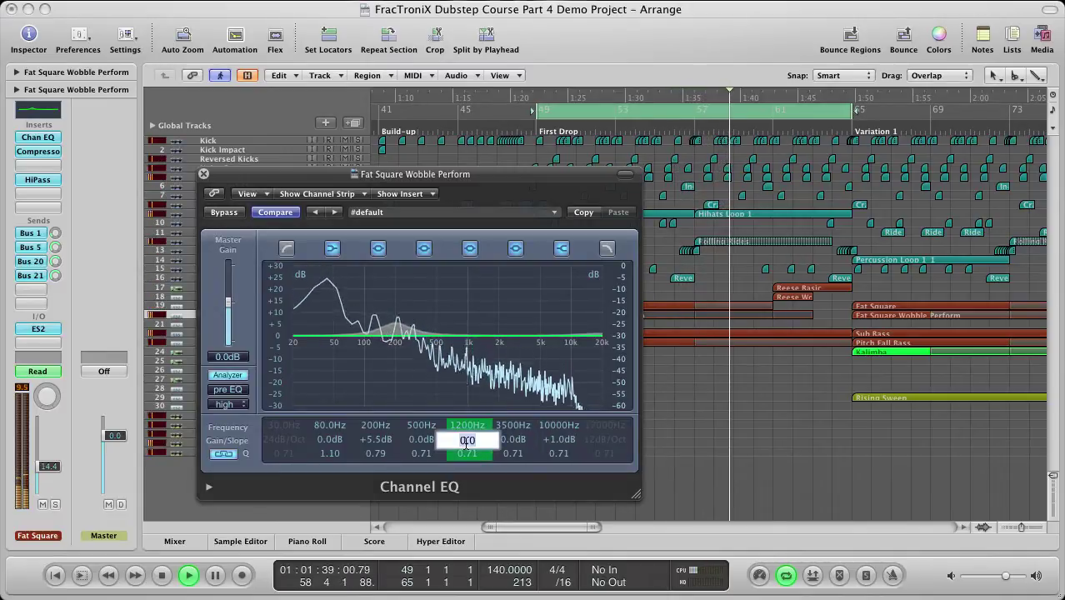
text(2)
key(Return)
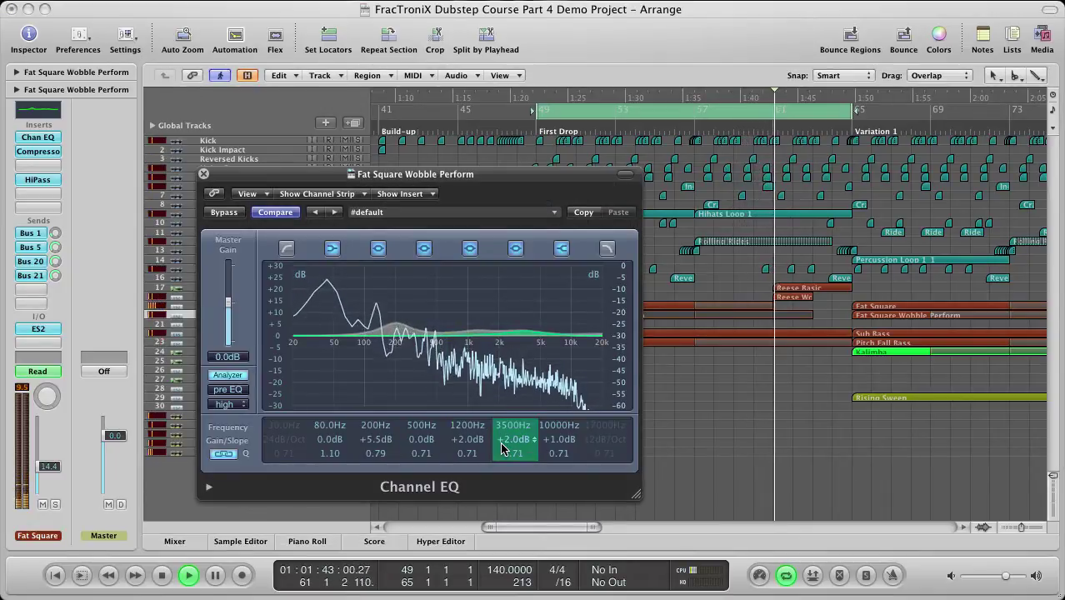
click(203, 173)
Select the Reese Basic track and set the cycle range to bars 61 to 65, around its first drop region
scroll(753, 327, right, 2)
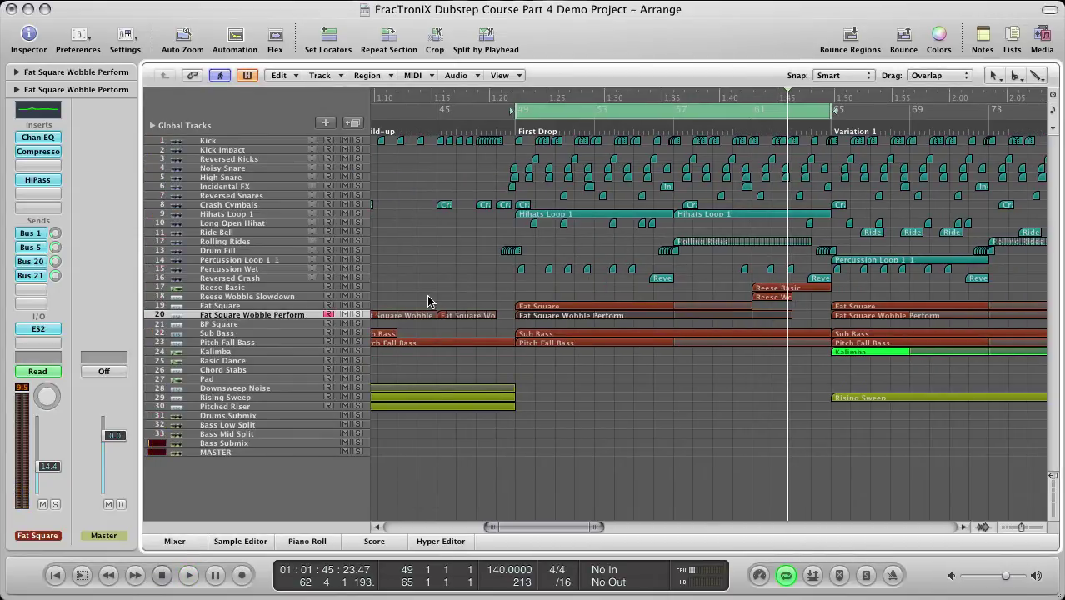
click(250, 288)
drag(754, 111, 832, 112)
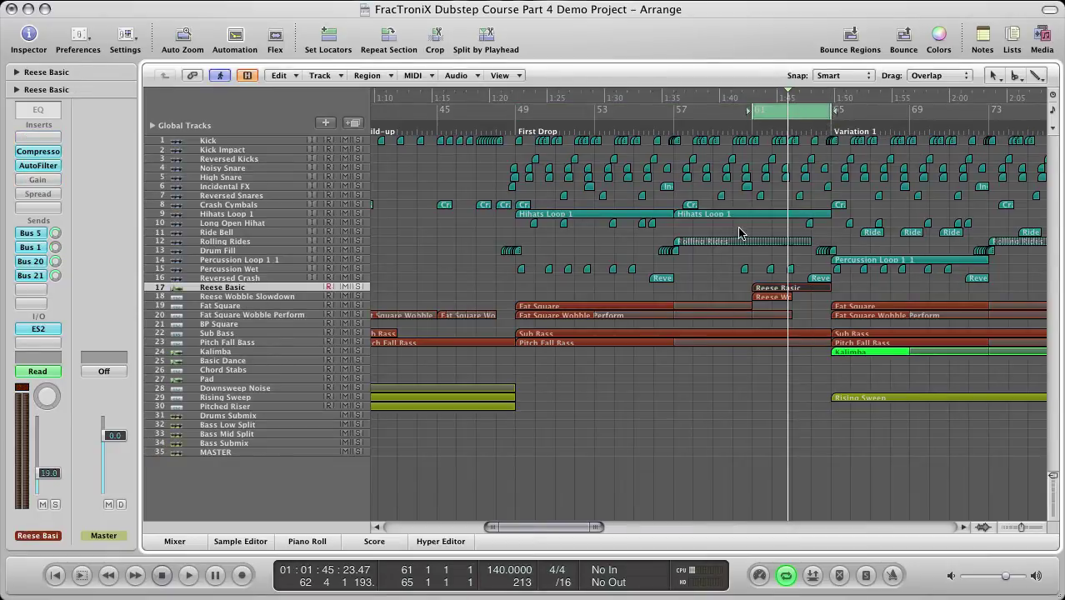
Select and solo the Reese Wobble Slowdown track and zoom in on its region at bar 61
scroll(741, 258, right, 3)
click(361, 297)
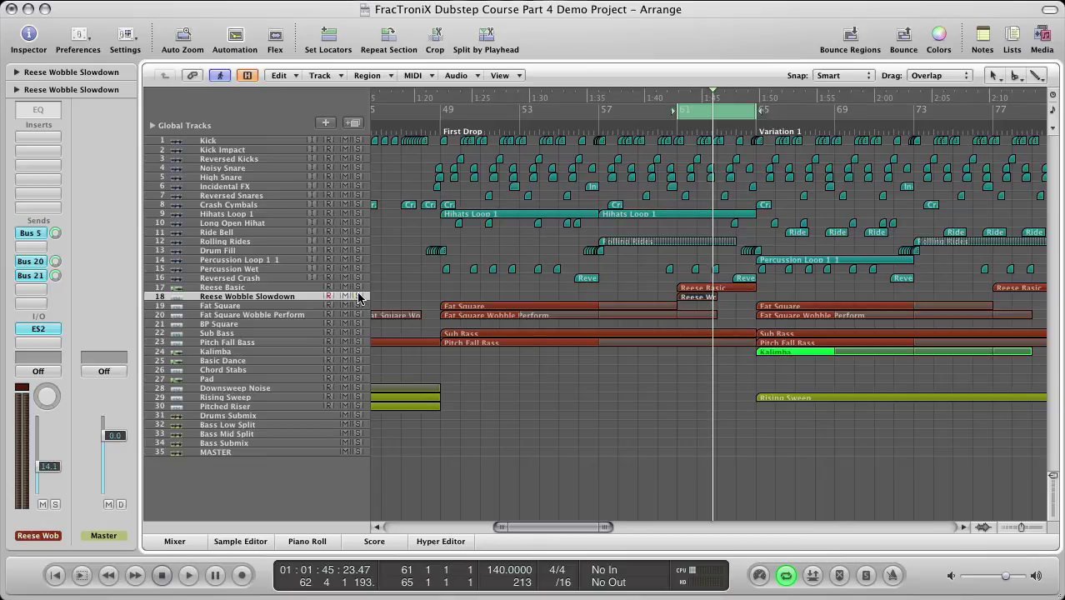
key(s)
key(z)
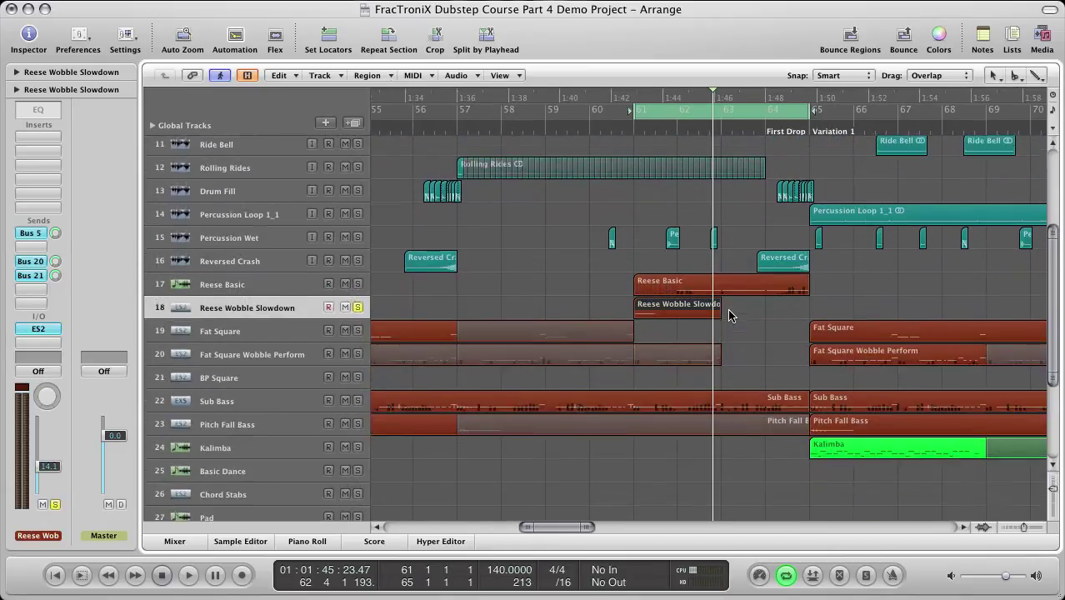
Play the soloed Reese Wobble Slowdown track from bar 61, unsolo it to hear the full mix, and stop playback
click(729, 315)
key(space)
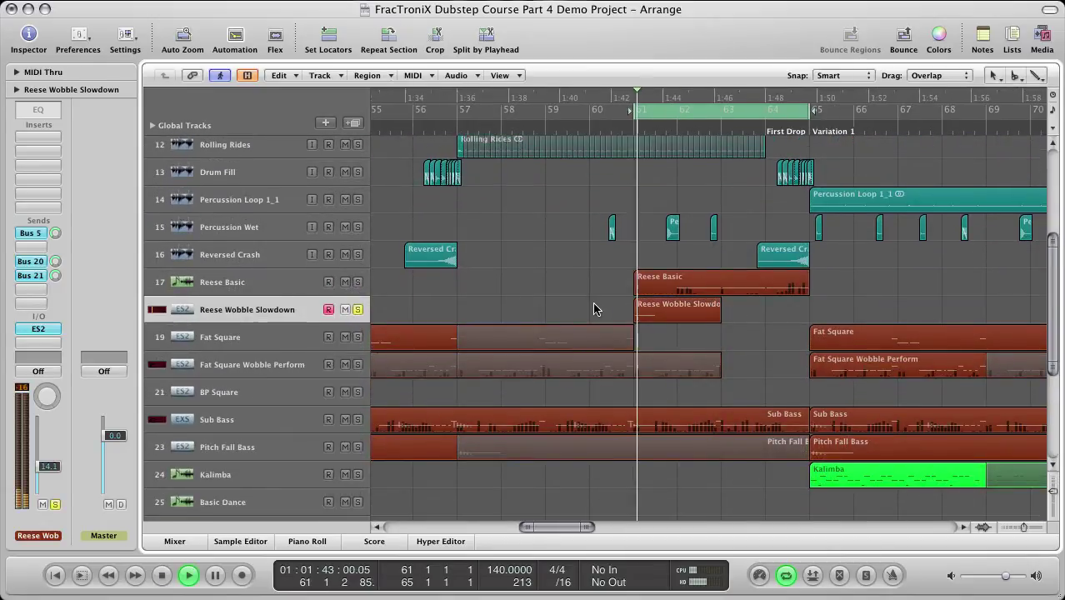
click(358, 309)
key(space)
click(515, 106)
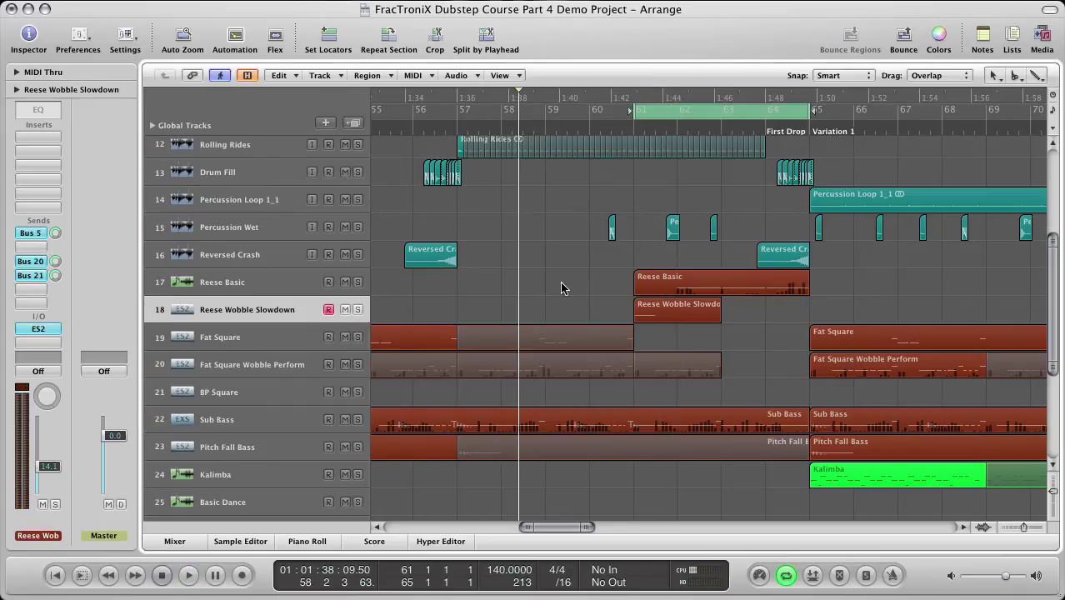
Insert a Compressor with its default settings on Reese Wobble Slowdown, and close its window after starting playback
click(34, 150)
mouse_move(120, 208)
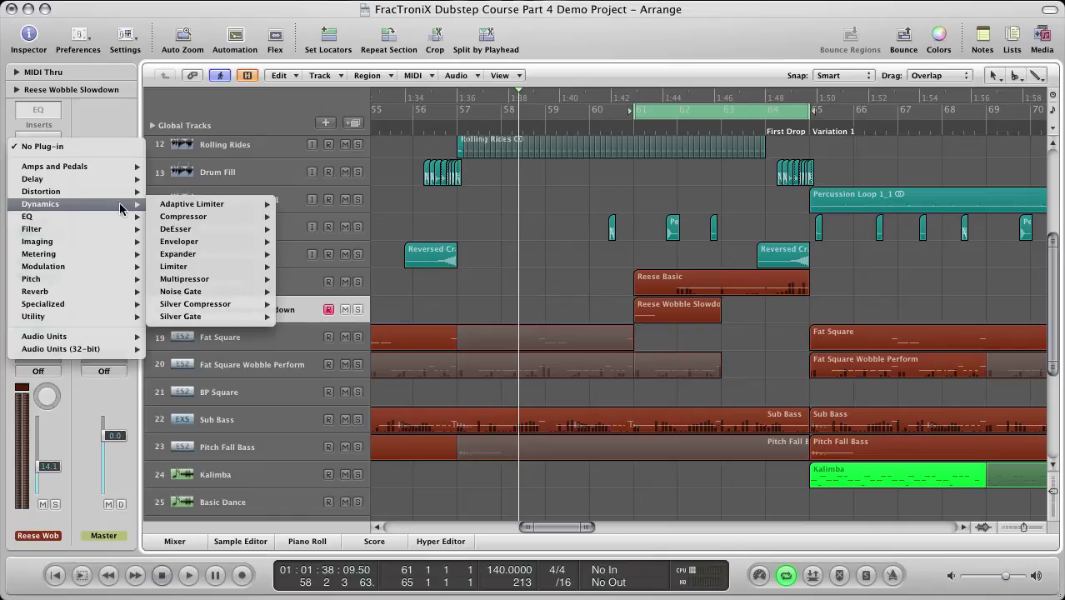
mouse_move(205, 219)
click(302, 218)
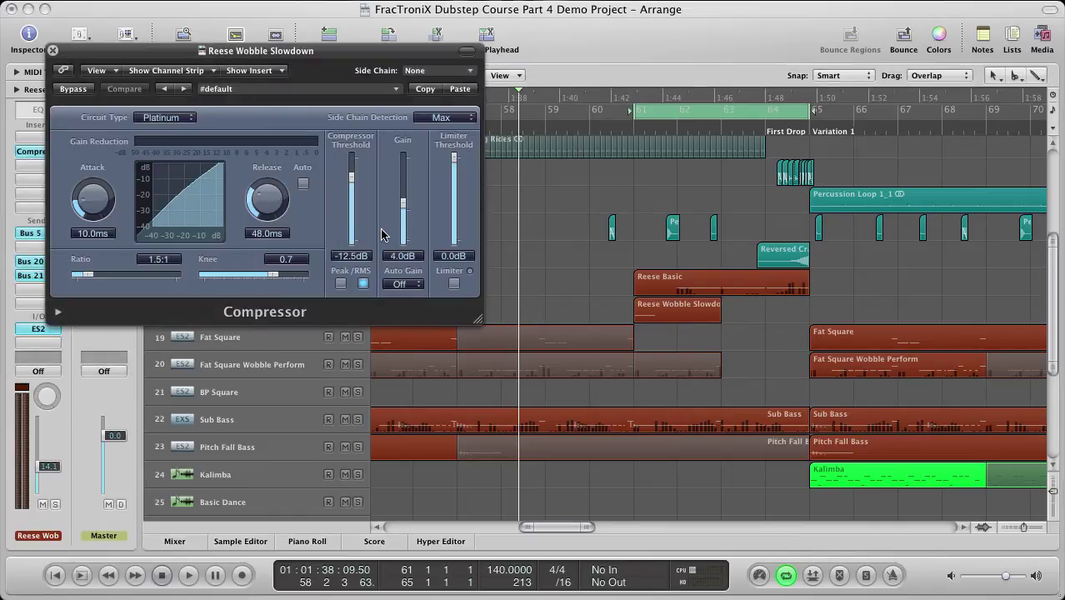
key(space)
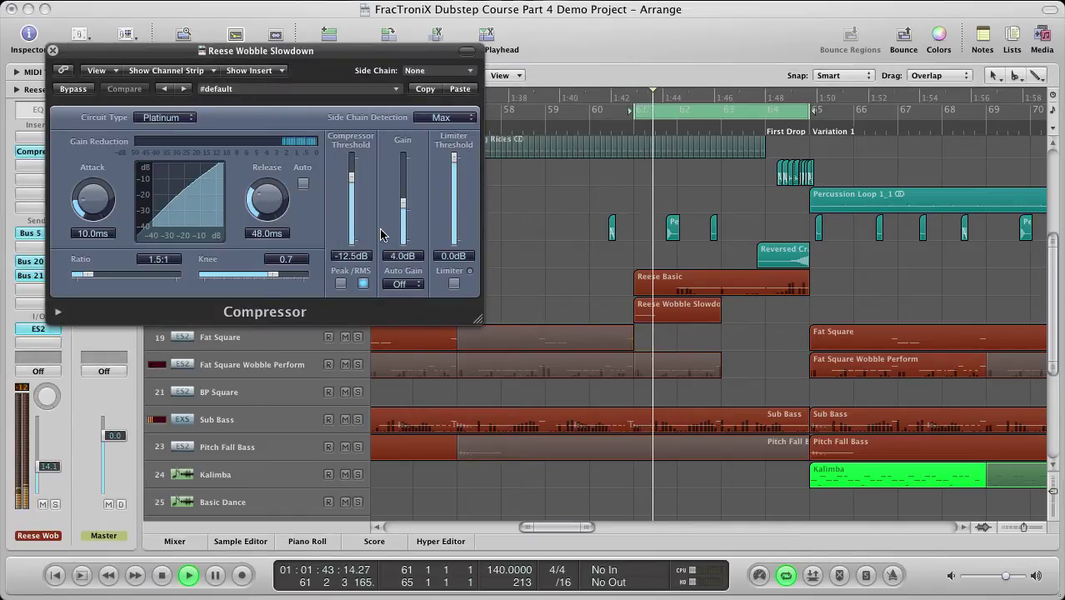
click(52, 50)
Set the cycle range to bars 57 to 65 and play it back to check the compressed track in the mix
key(ctrl+Left)
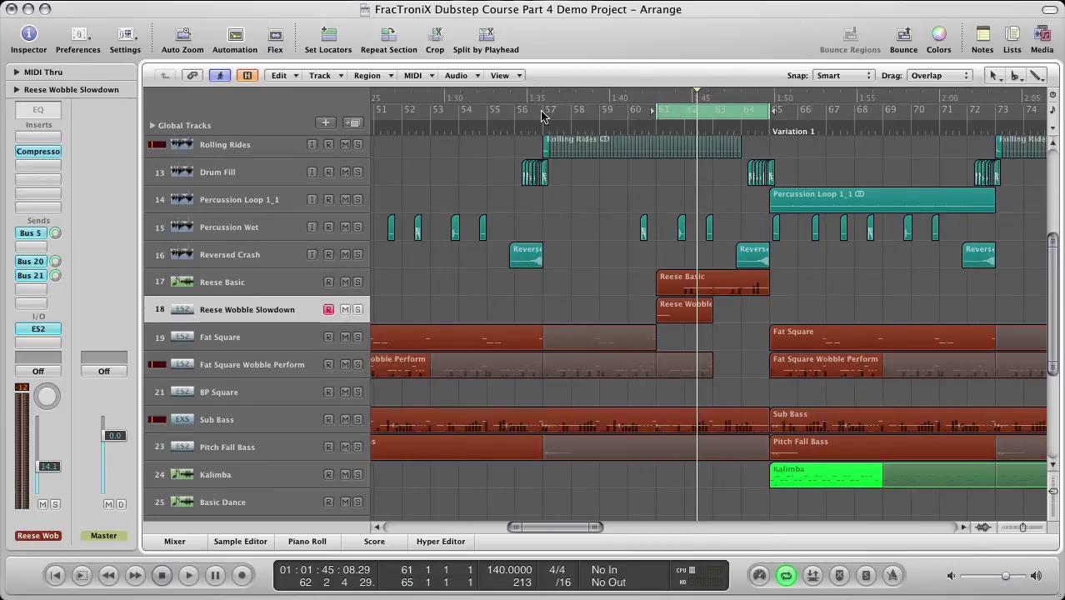
drag(542, 112, 769, 112)
key(space)
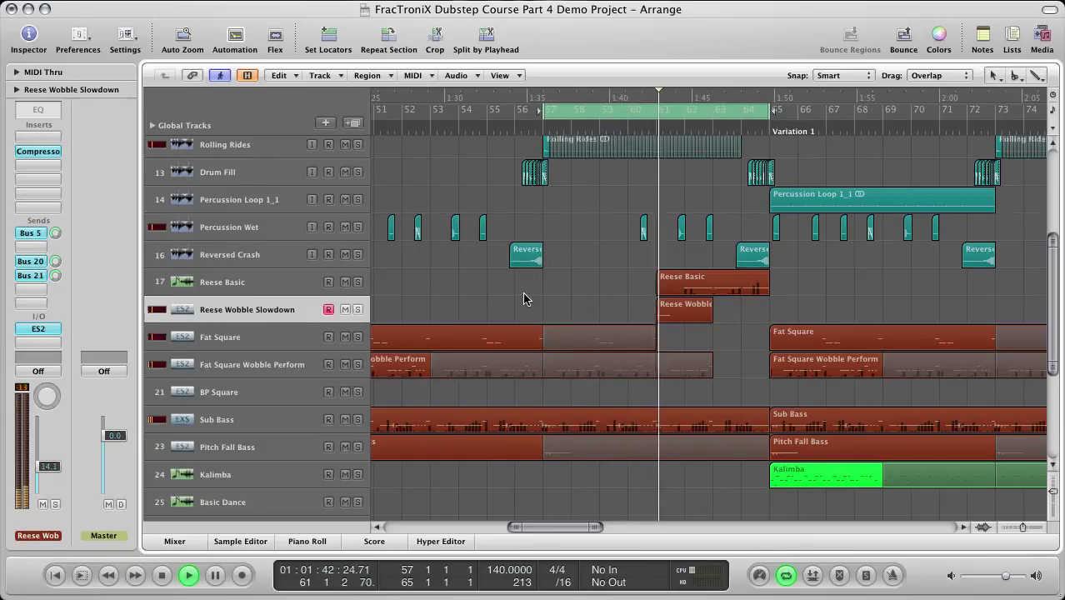
key(space)
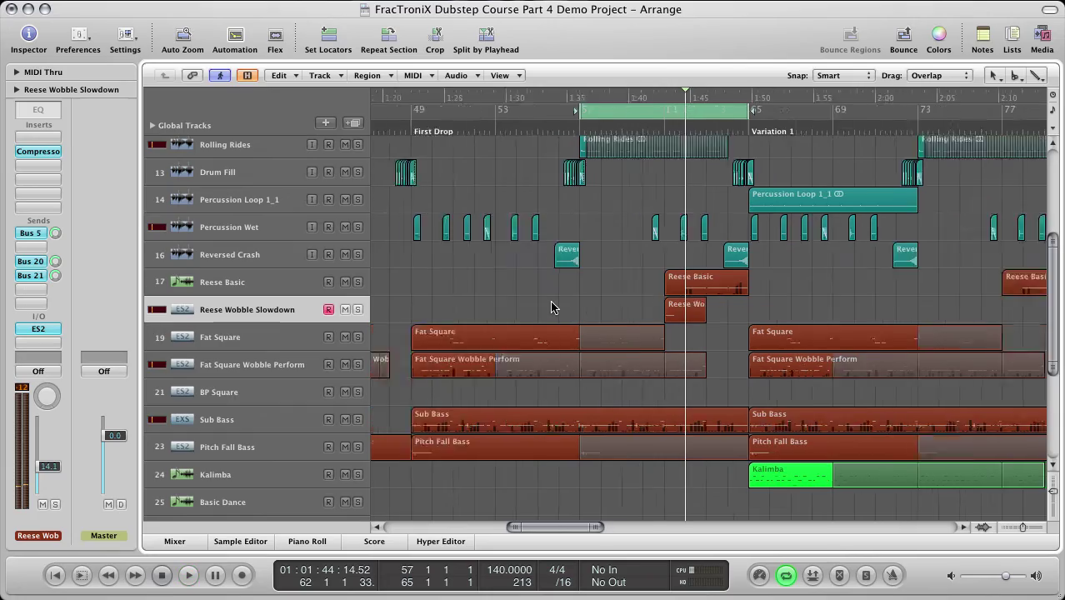
Show the whole arrangement and play it from bar 1 with cycling off
key(super+Left)
key(super+Left)
key(super+Left)
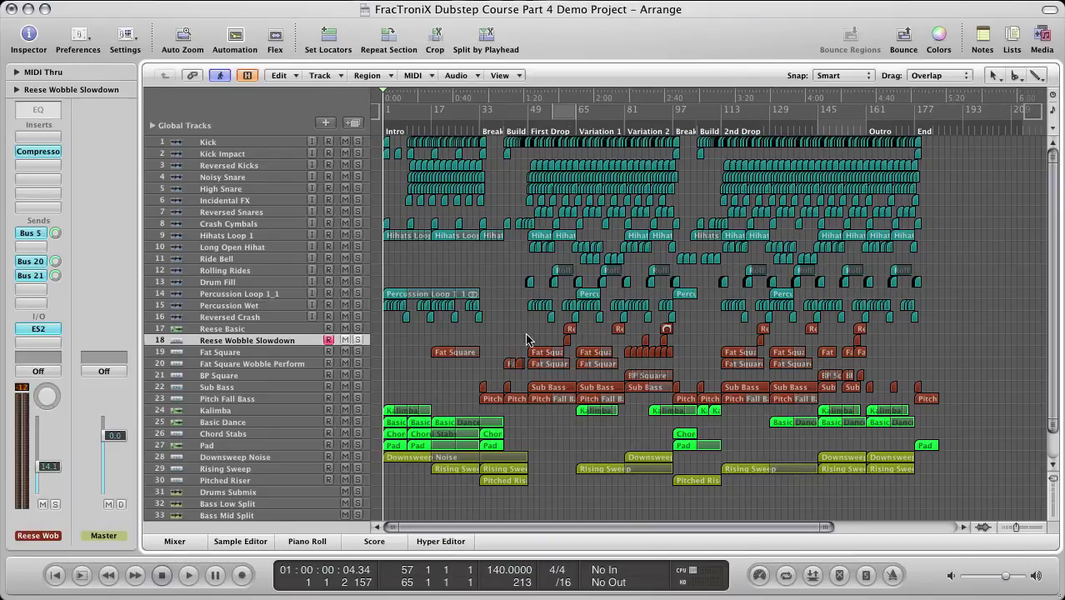
key(super+Right)
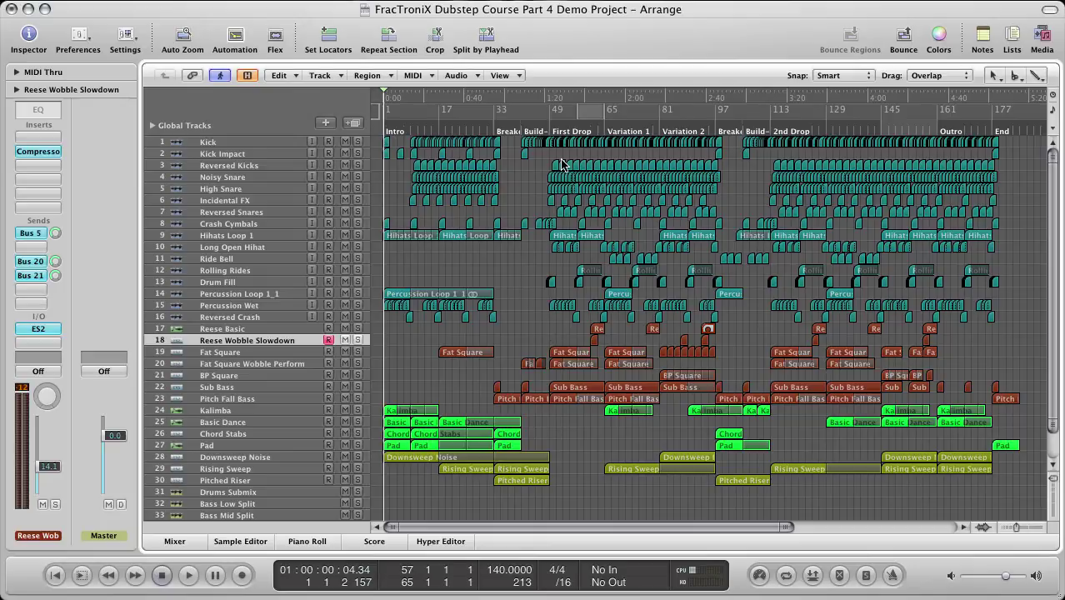
key(space)
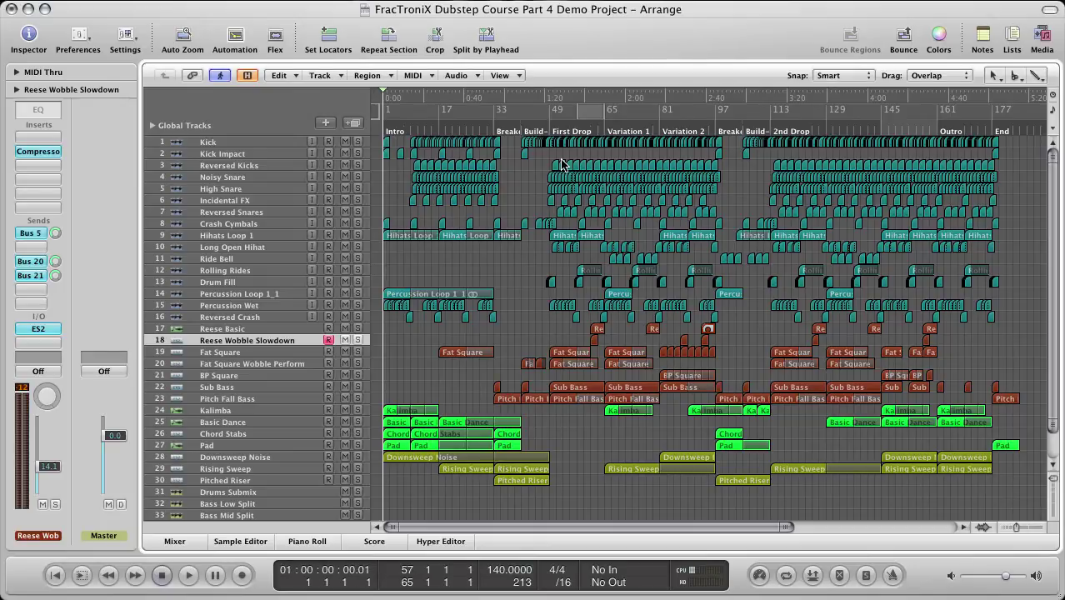
key(space)
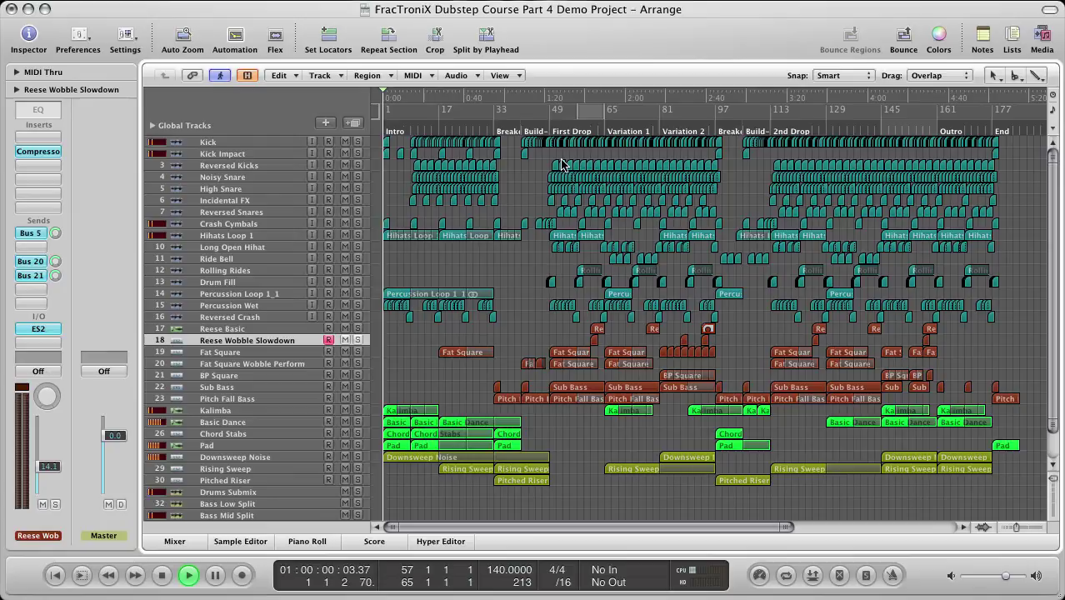